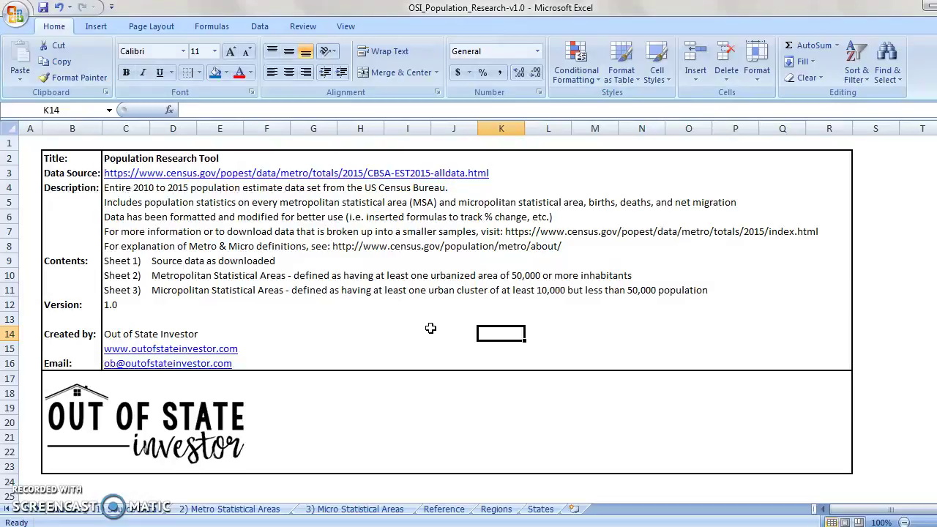
# Switch to Chrome, return to the Google results for Los Angeles population, and examine the population chart by year.
pyautogui.hotkey('alt', 'Tab')
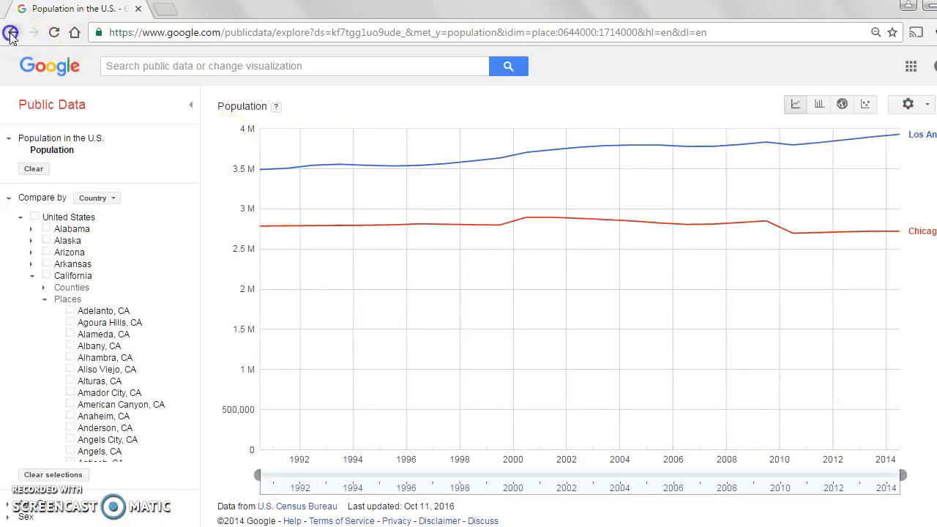
pyautogui.click(11, 33)
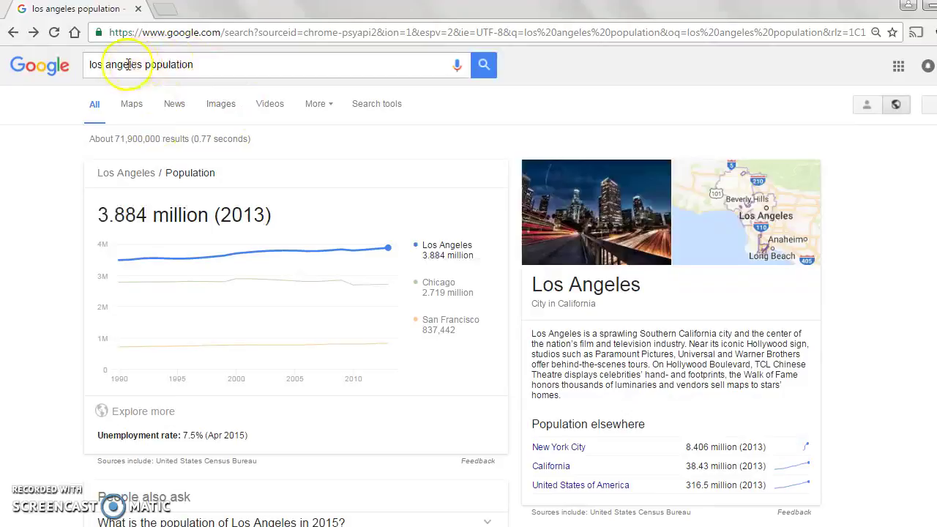
pyautogui.moveTo(202, 270)
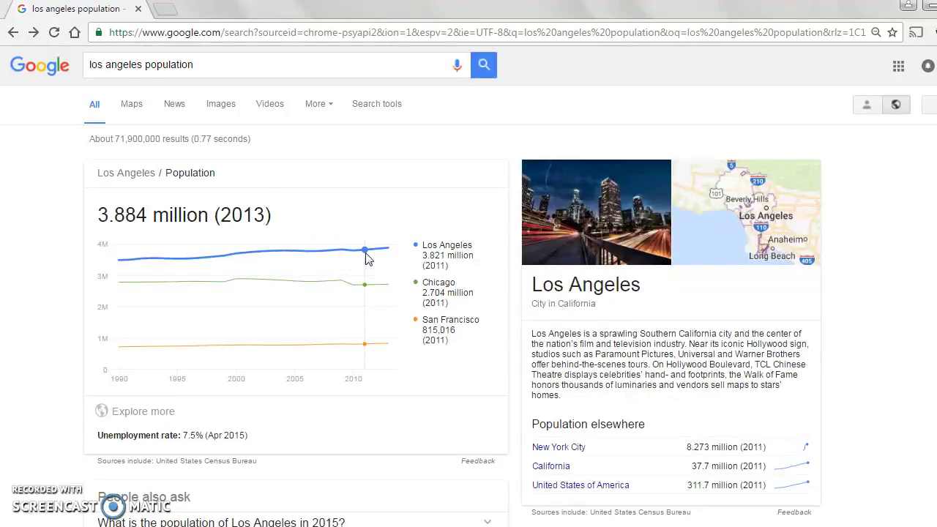
# Switch back to the Excel workbook, view the source data sheet, and open the Metro Statistical Areas sheet.
pyautogui.hotkey('alt', 'Tab')
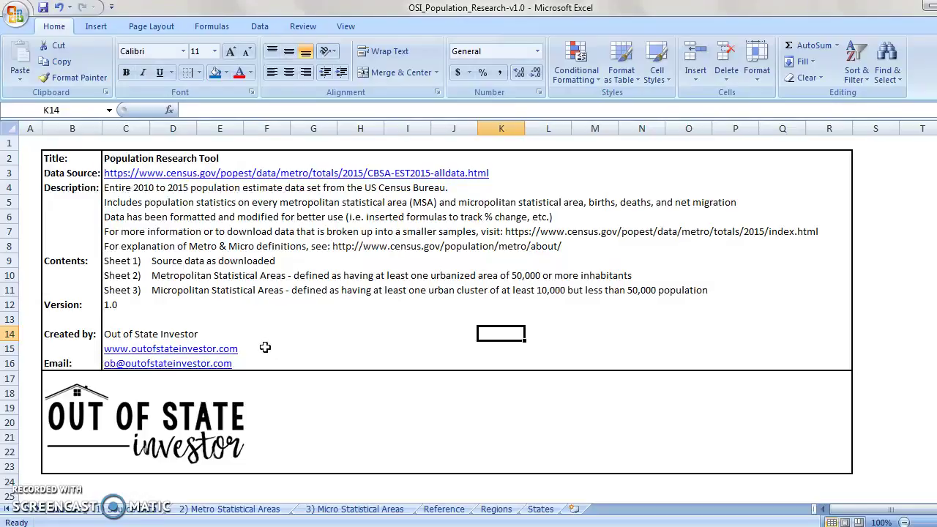
pyautogui.click(139, 512)
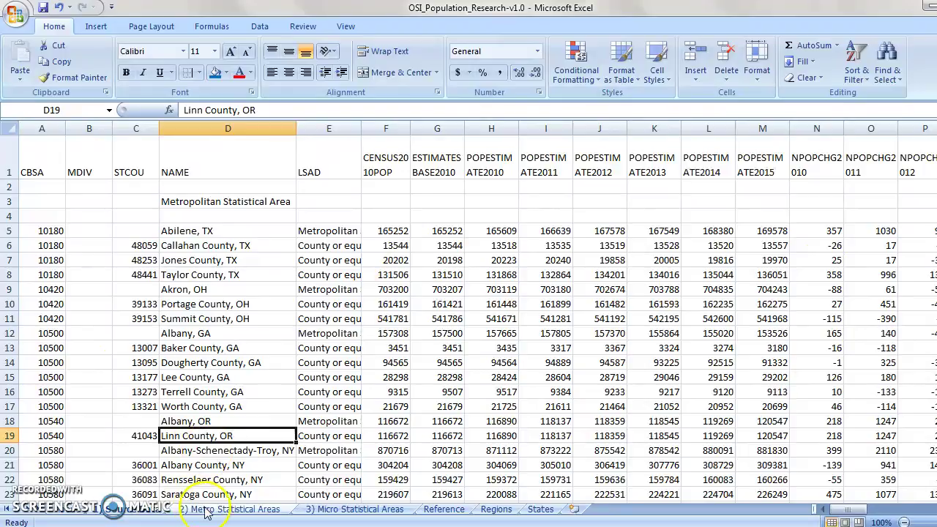
pyautogui.click(258, 513)
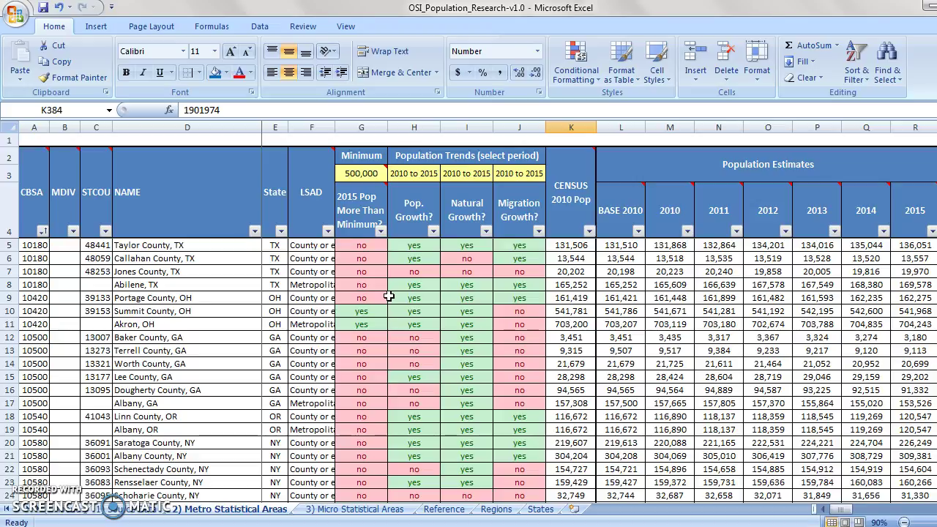
# Filter the LSAD column to show only Metropolitan Statistical Area rows, excluding counties and metropolitan divisions.
pyautogui.click(371, 259)
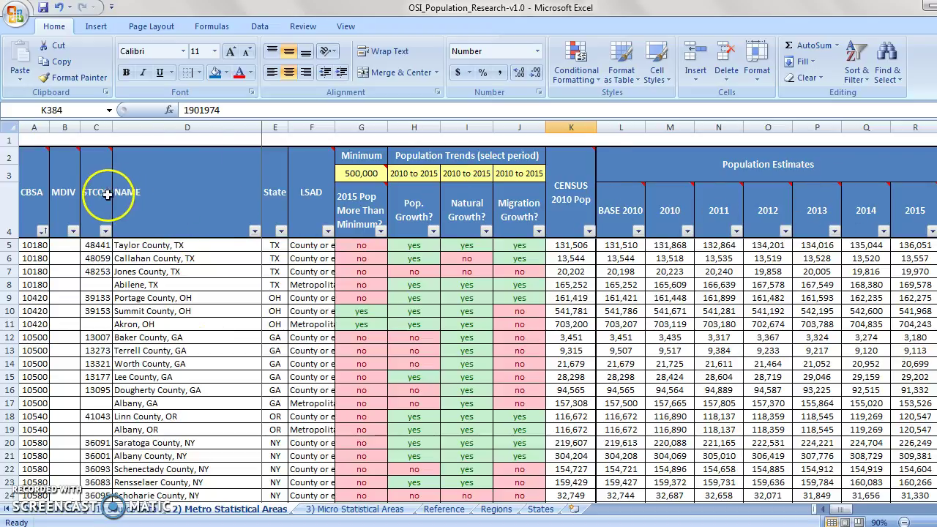
pyautogui.click(201, 209)
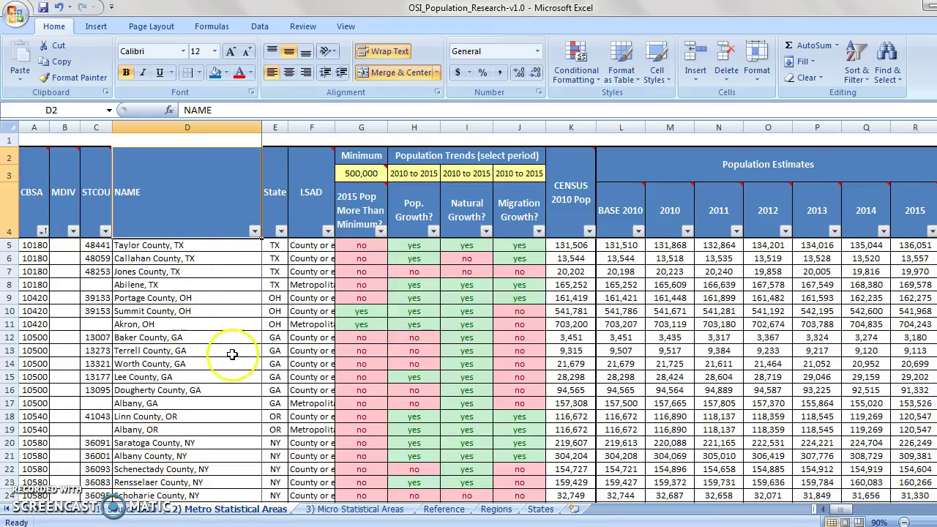
pyautogui.click(327, 231)
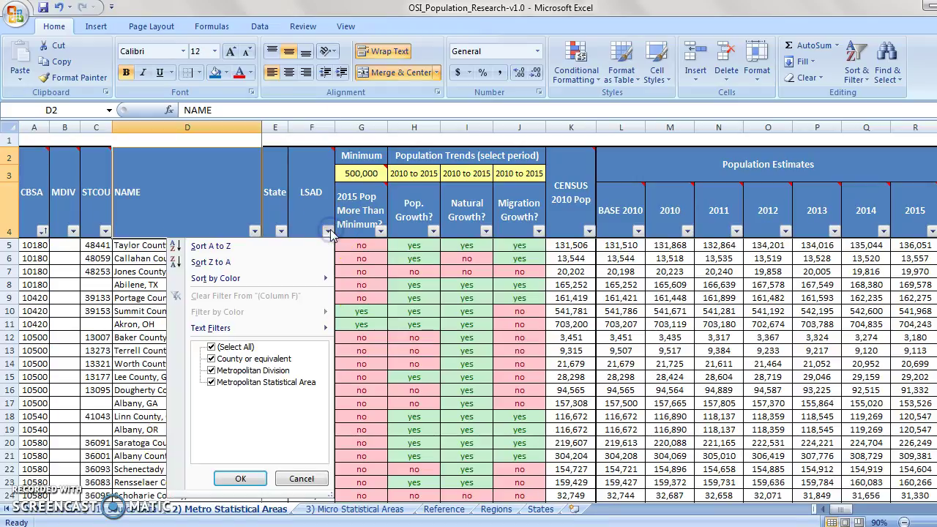
pyautogui.click(222, 371)
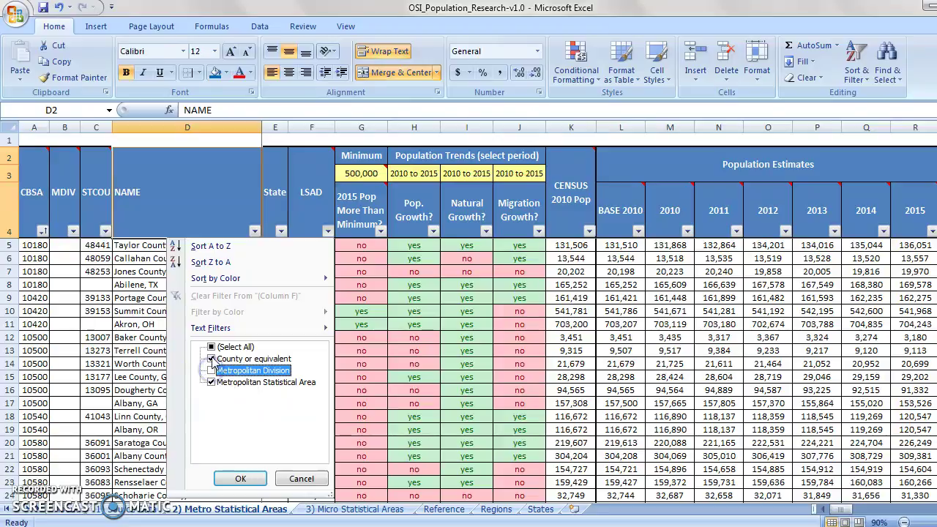
pyautogui.click(220, 358)
pyautogui.click(240, 478)
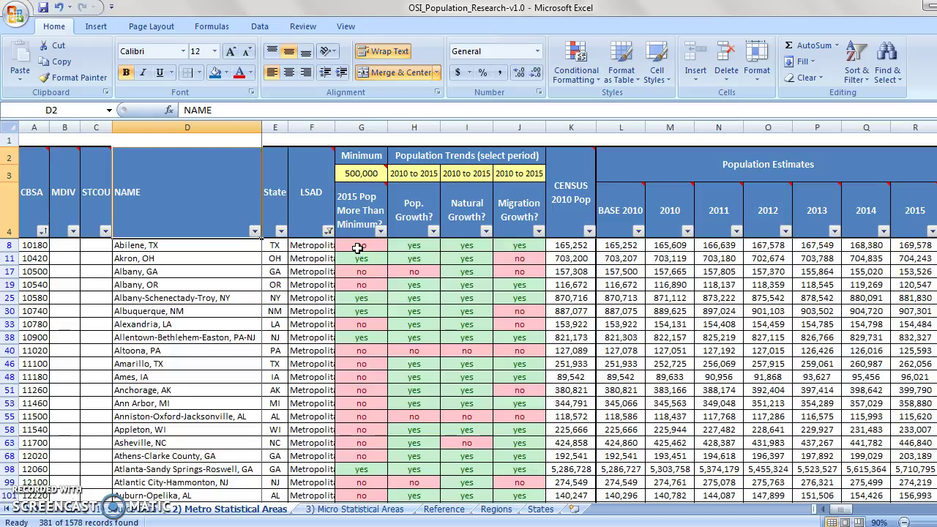
# Set the minimum population threshold in G3 to 1,000,000.
pyautogui.click(363, 173)
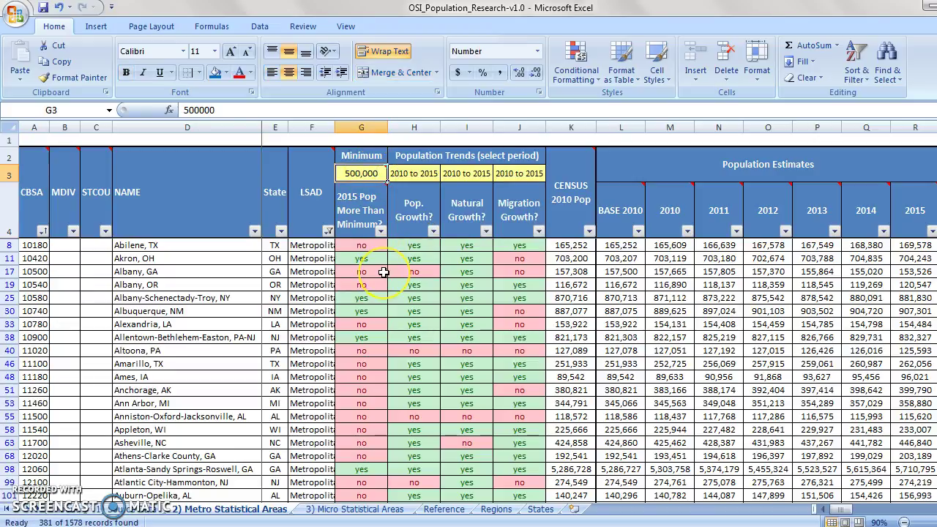
pyautogui.write('1000000')
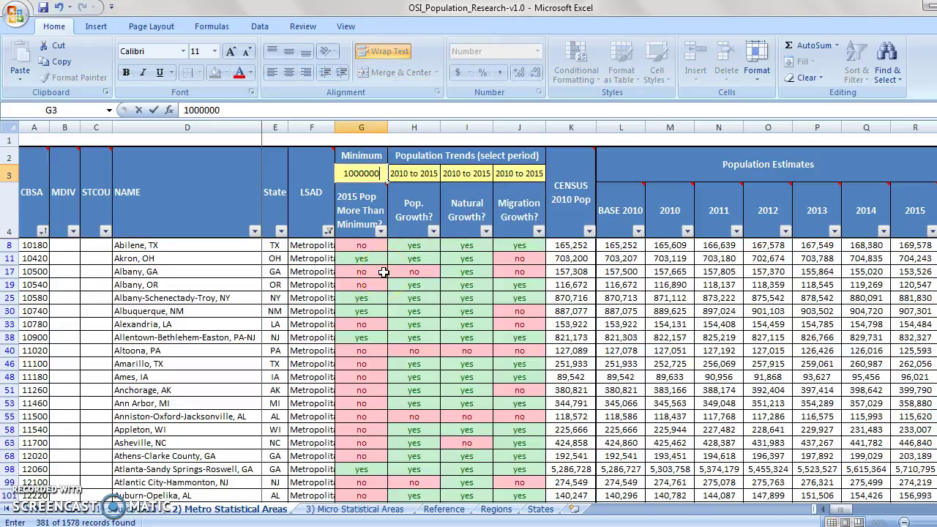
pyautogui.press('Return')
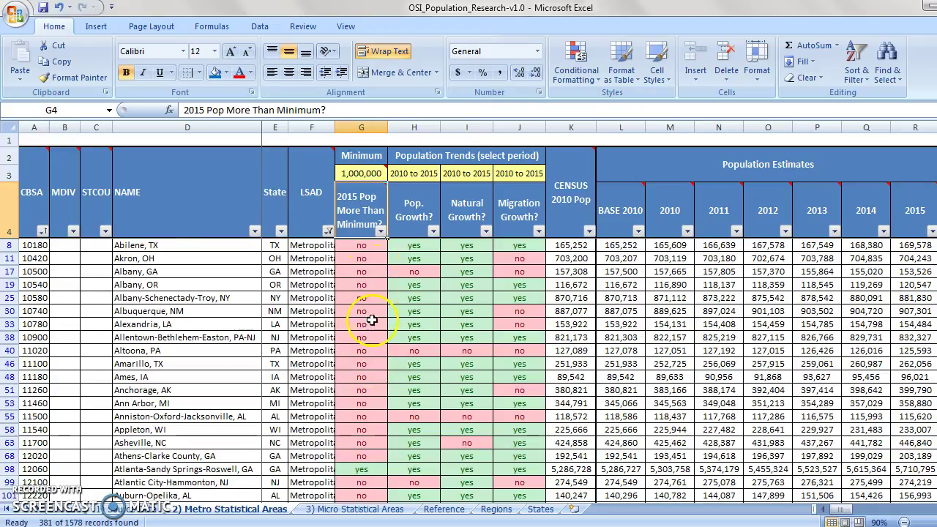
# Set the minimum population threshold in G3 to 500,000.
pyautogui.moveTo(377, 194)
pyautogui.click(361, 174)
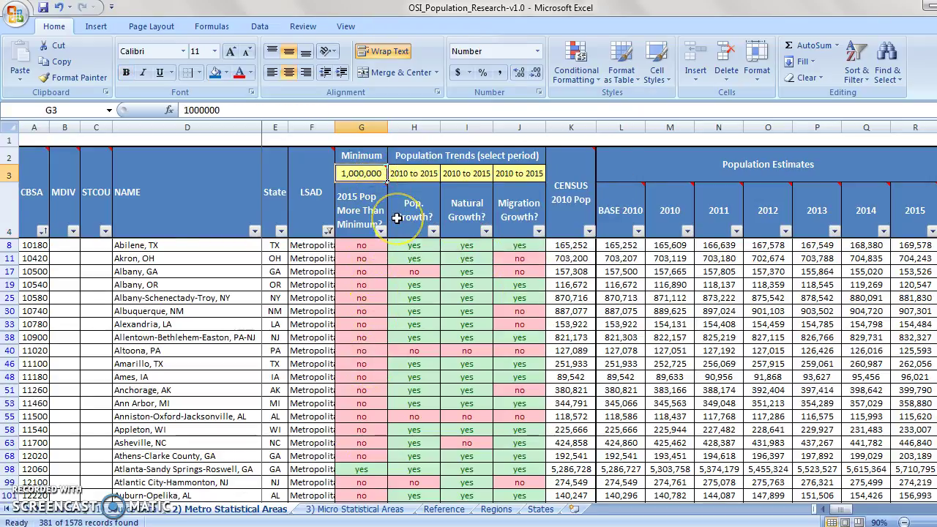
pyautogui.write('500,000')
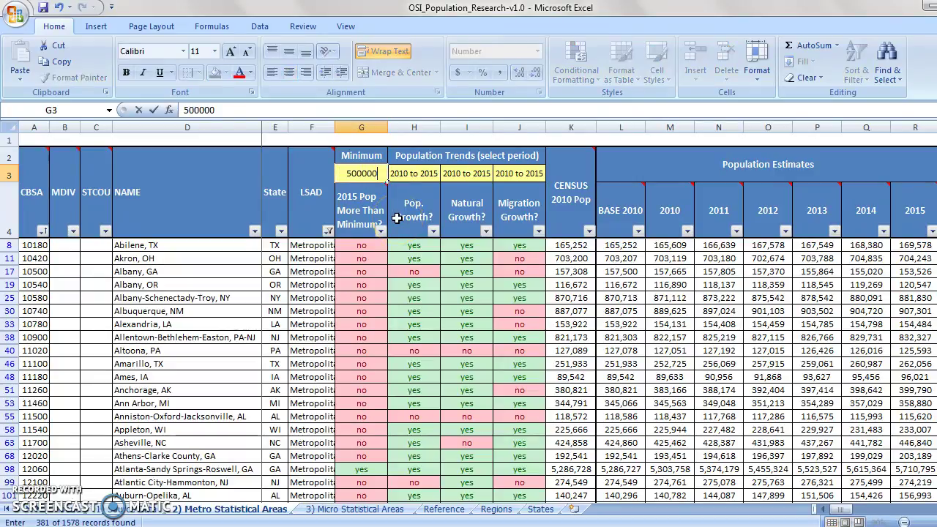
pyautogui.press('Return')
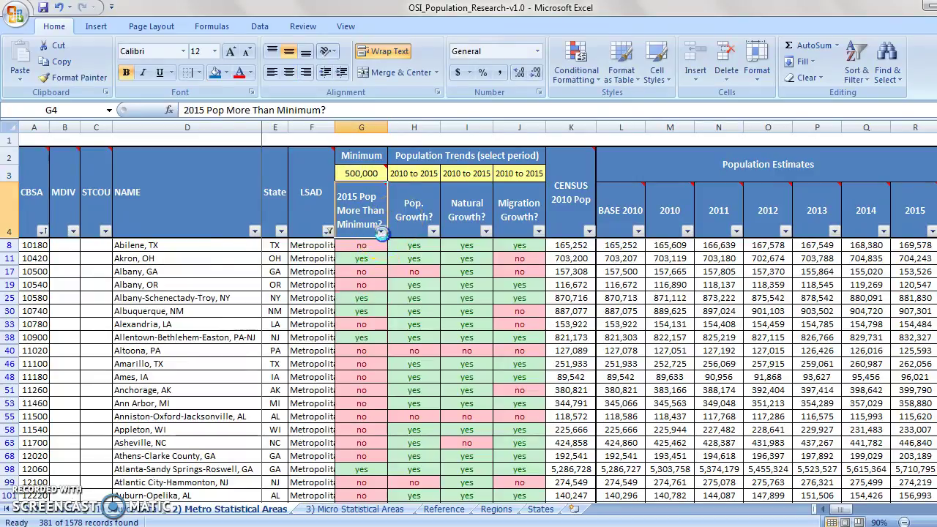
# Filter the "2015 Pop More Than Minimum?" column to show only rows marked yes.
pyautogui.click(380, 230)
pyautogui.click(243, 370)
pyautogui.click(294, 479)
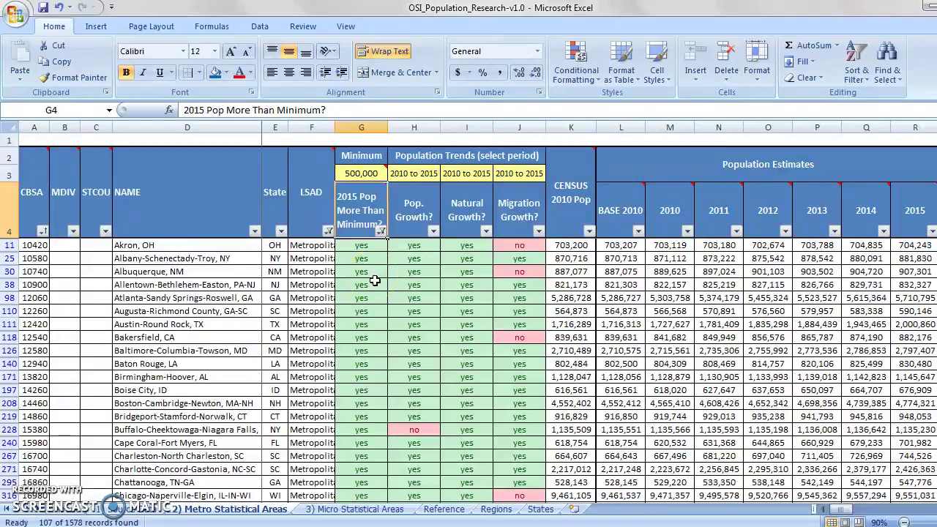
# Filter the "Pop. Growth?" column to show only areas marked yes.
pyautogui.click(413, 210)
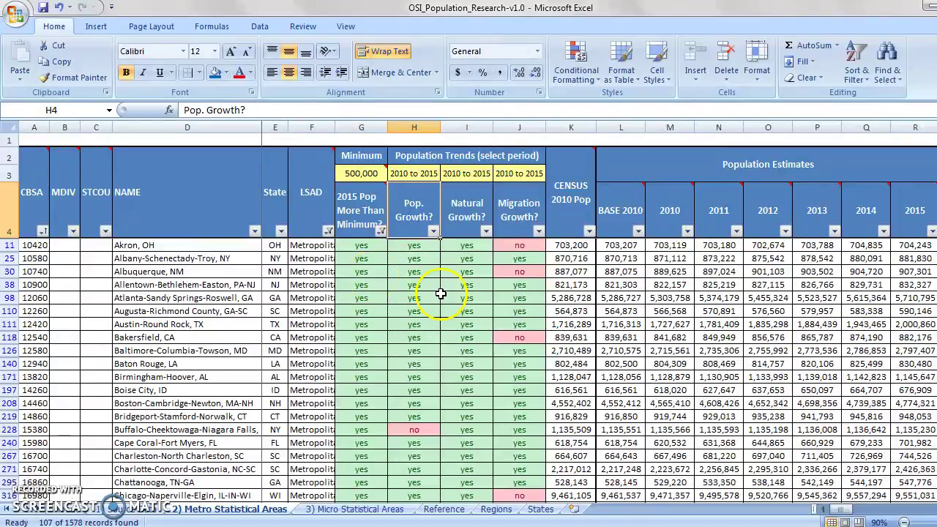
pyautogui.click(434, 430)
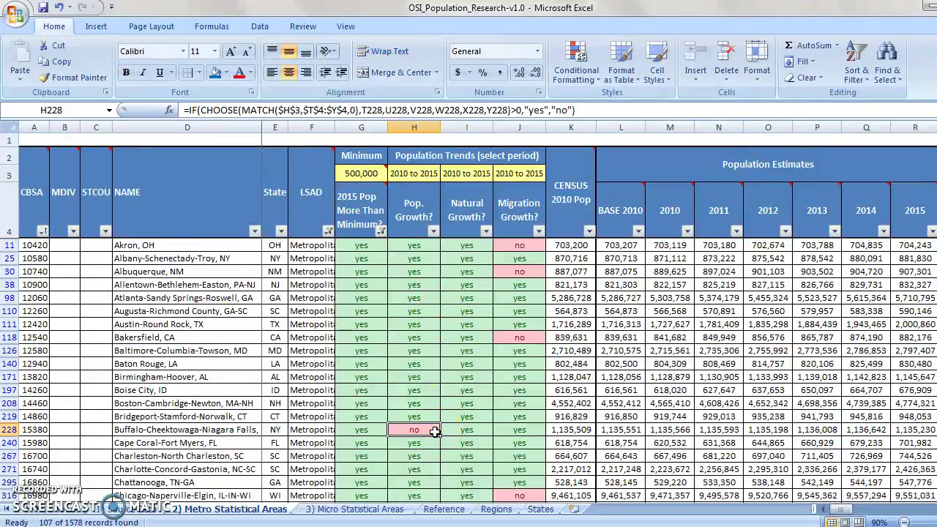
pyautogui.click(423, 174)
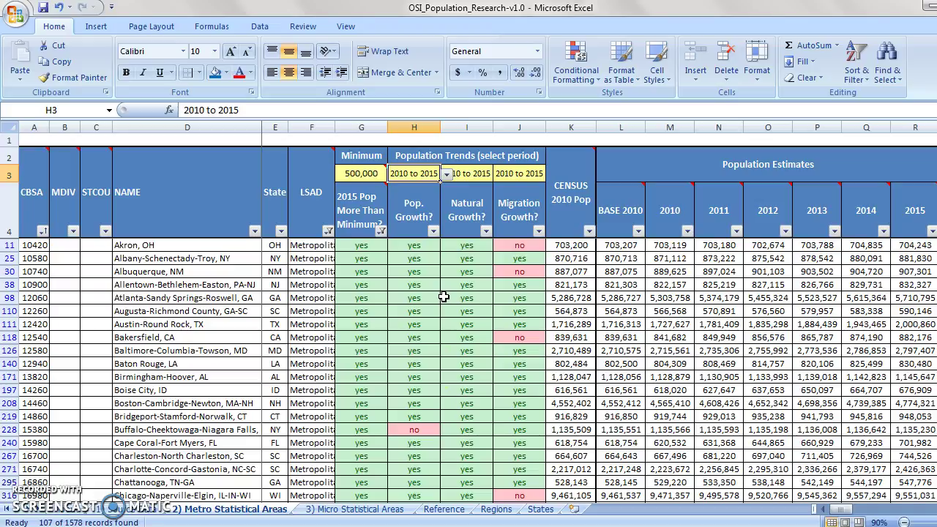
pyautogui.click(433, 231)
pyautogui.click(318, 347)
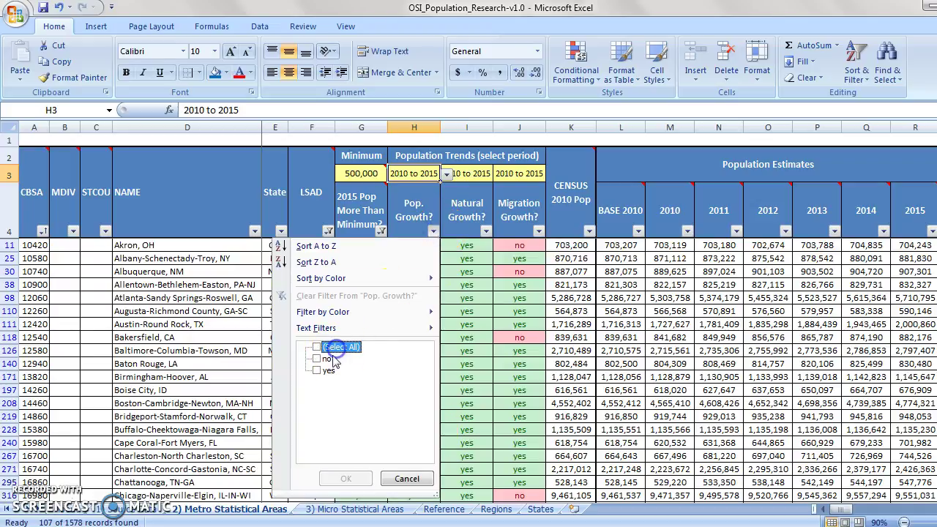
pyautogui.click(320, 371)
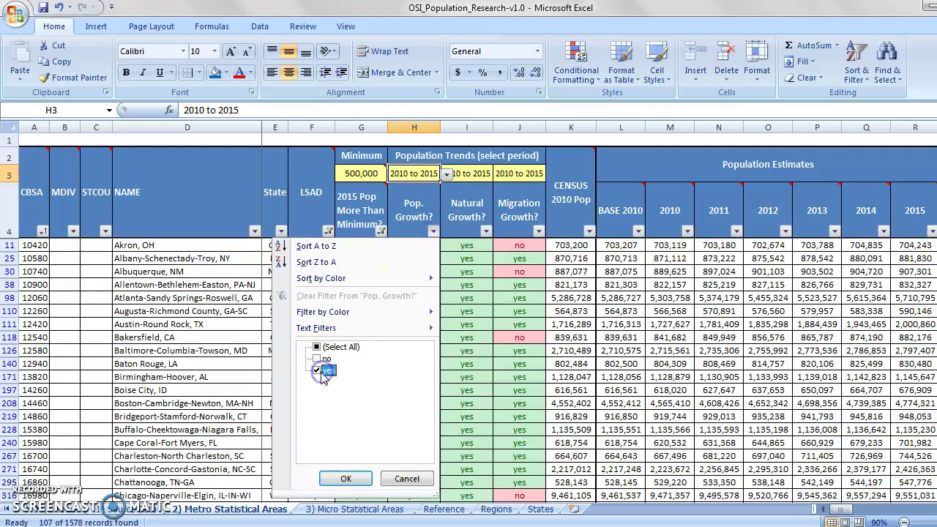
pyautogui.click(345, 478)
# Filter the "Natural Growth?" column to show only areas marked yes.
pyautogui.click(467, 224)
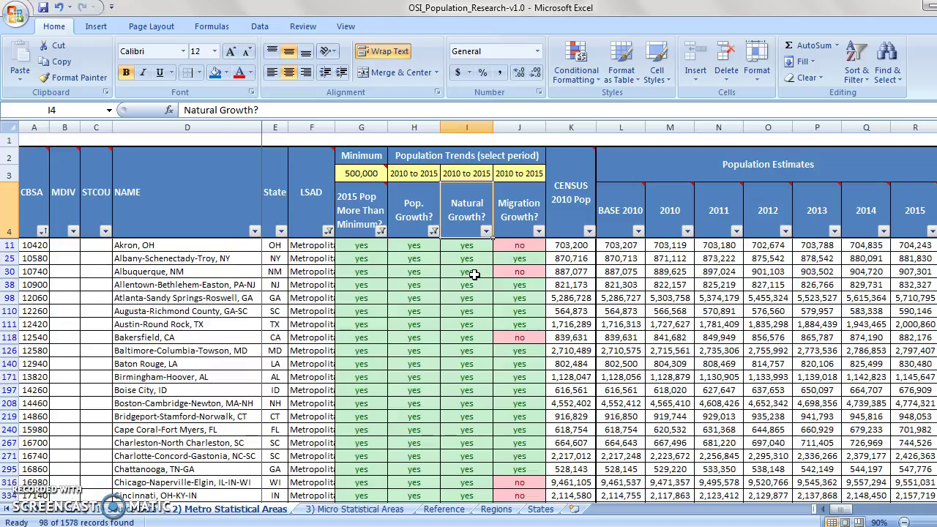
pyautogui.click(485, 230)
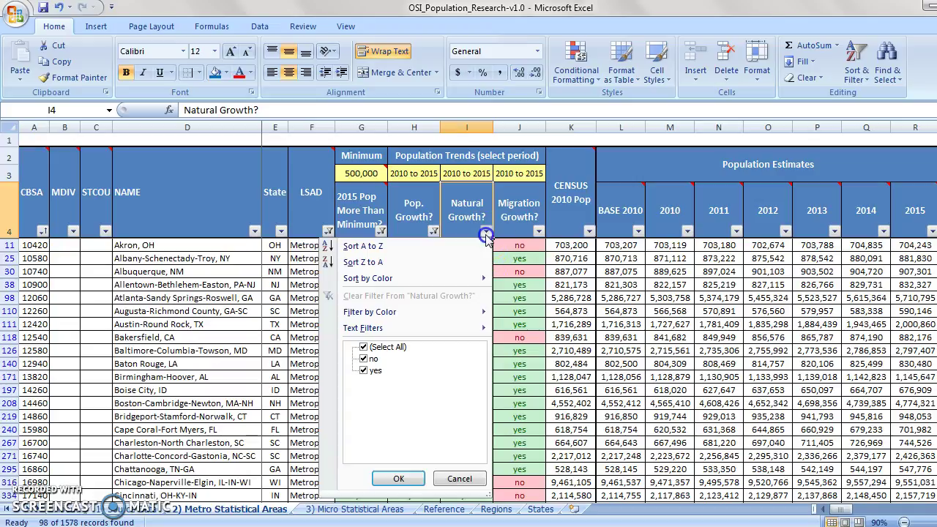
pyautogui.click(388, 347)
pyautogui.click(364, 371)
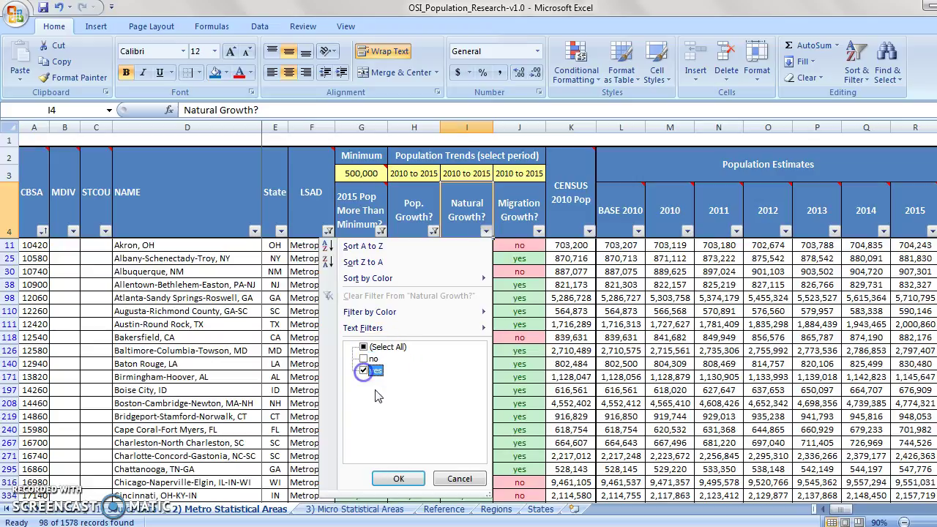
pyautogui.click(398, 478)
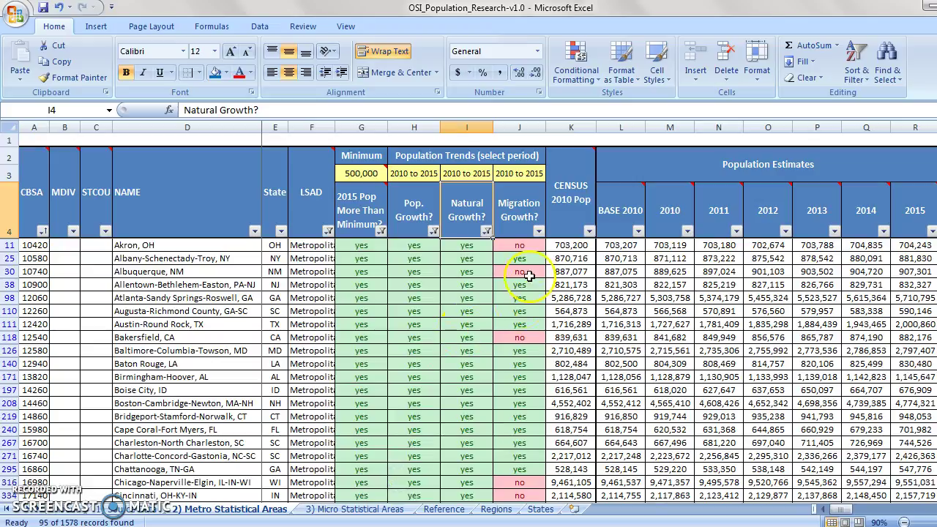
# Filter the "Migration Growth?" column to show only areas marked yes.
pyautogui.click(525, 218)
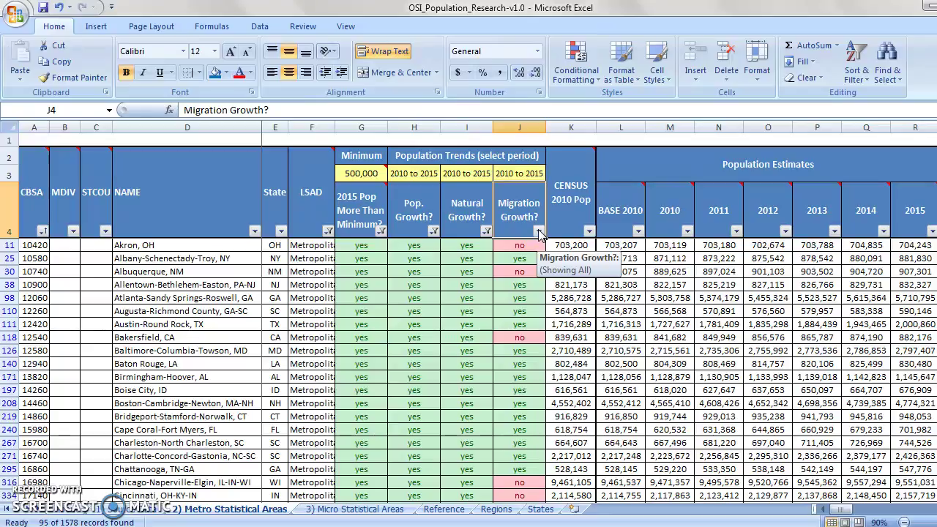
pyautogui.click(540, 231)
pyautogui.click(413, 347)
pyautogui.click(409, 371)
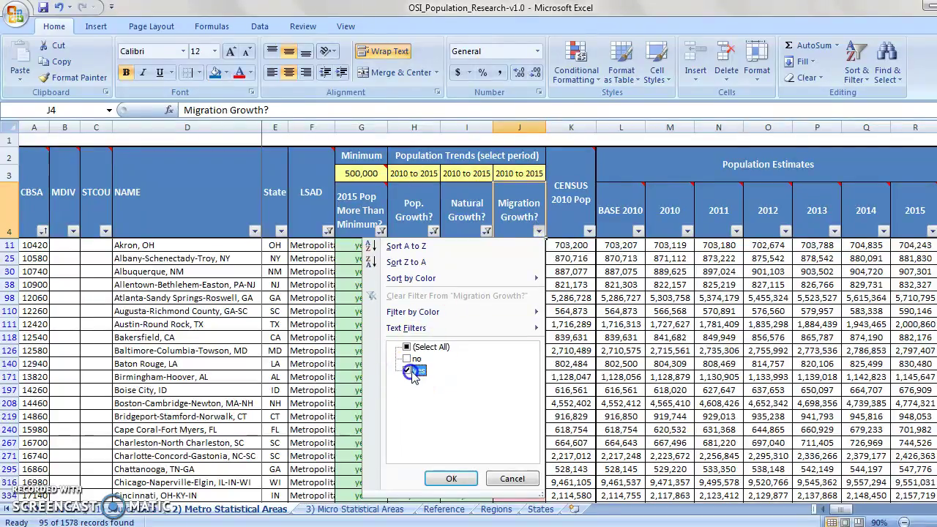
pyautogui.click(451, 480)
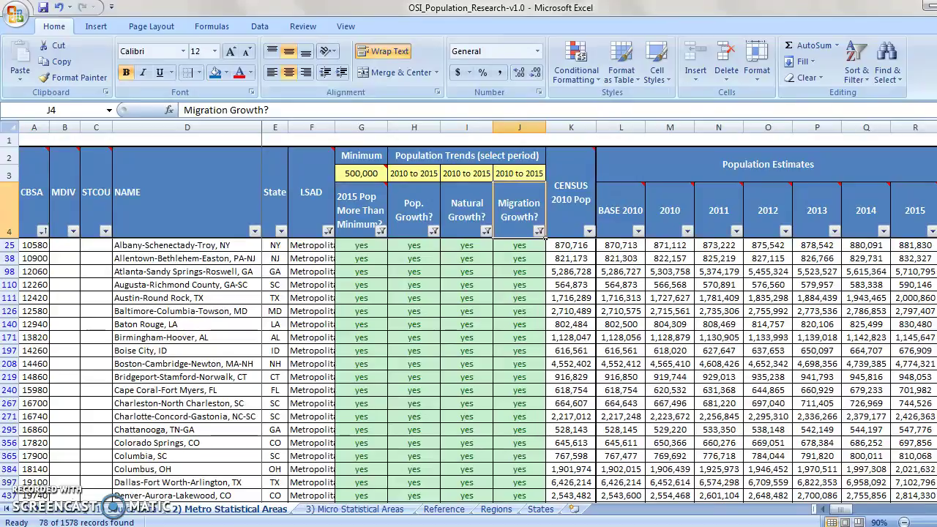
# Review the available periods for the migration growth and natural growth trends, selecting 2010 to 2015 for both.
pyautogui.click(536, 173)
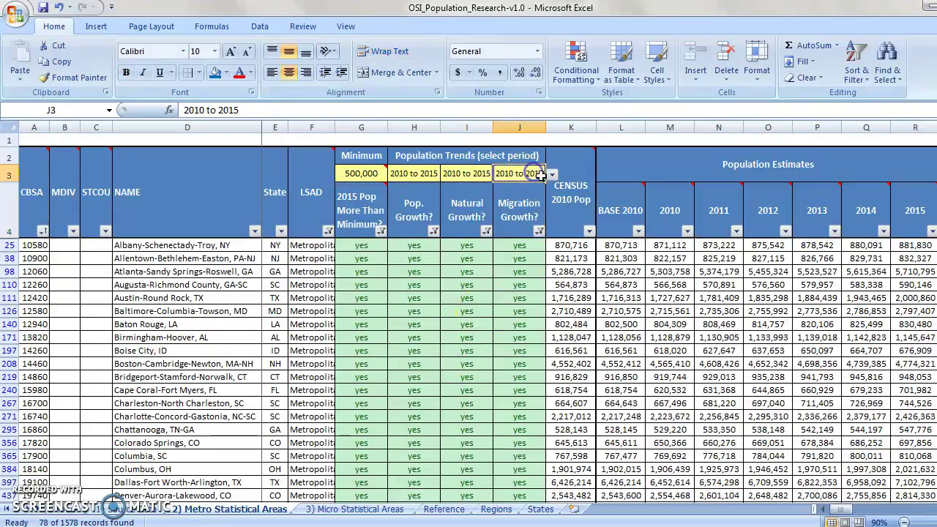
pyautogui.click(553, 176)
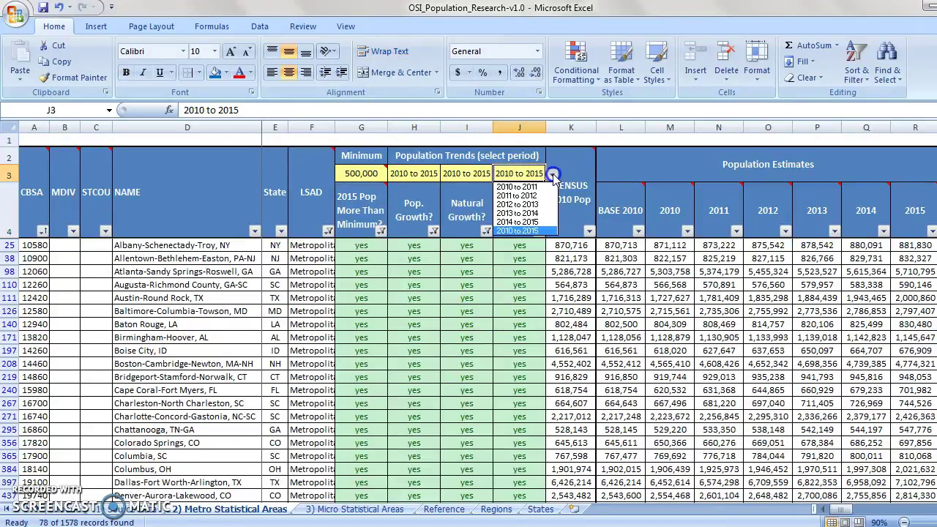
pyautogui.click(539, 231)
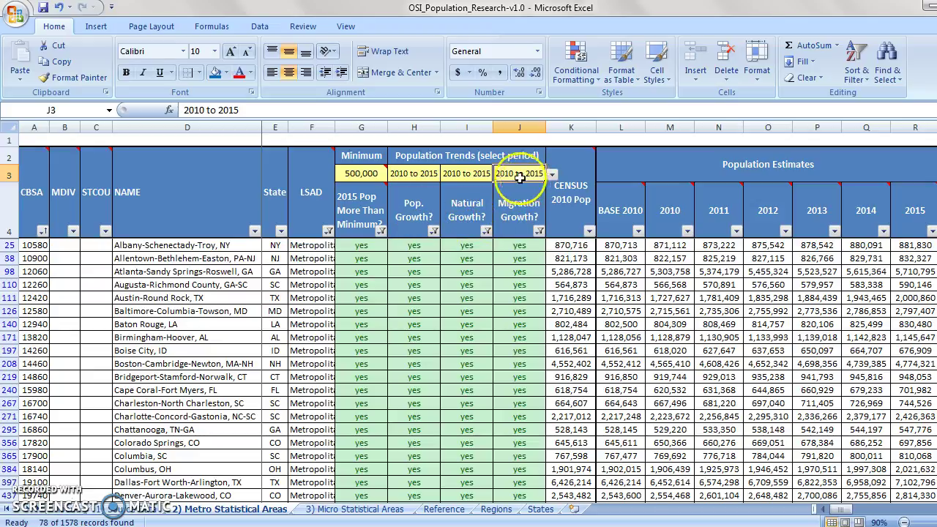
pyautogui.click(477, 177)
pyautogui.click(499, 173)
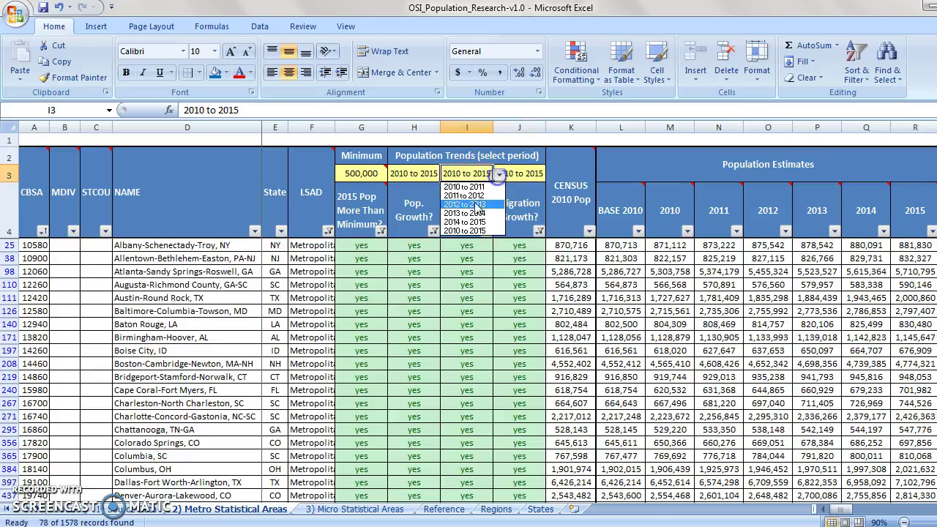
pyautogui.click(489, 233)
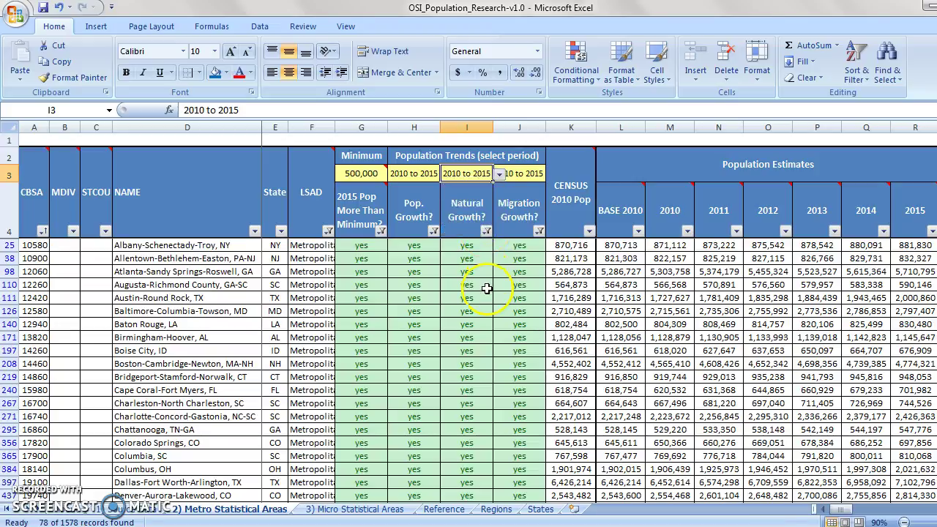
# Sort the areas by the 2010 to 2015 population change by number, from largest to smallest.
pyautogui.click(487, 285)
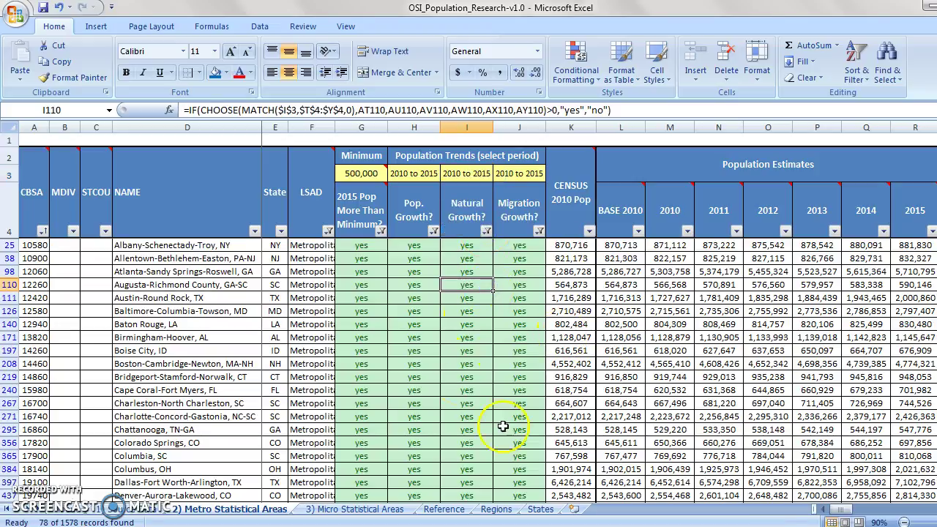
pyautogui.moveTo(842, 508); pyautogui.dragTo(860, 510)
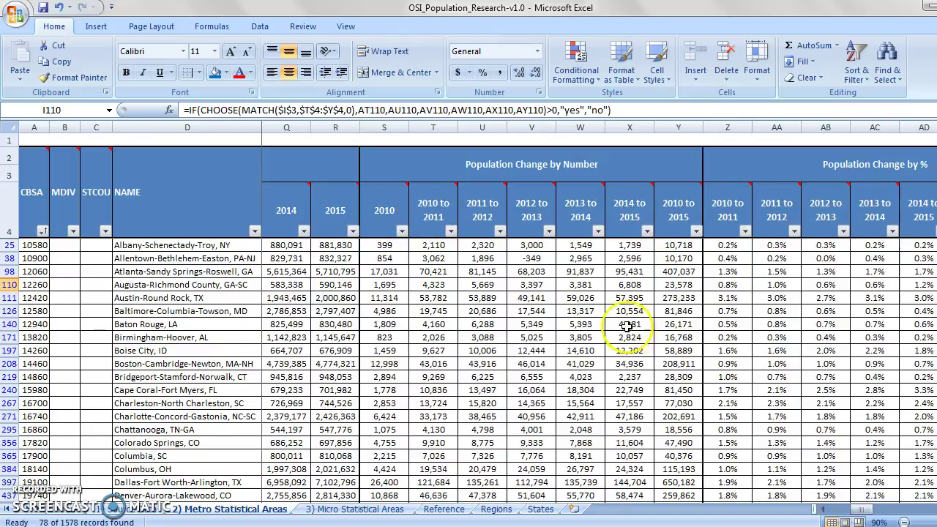
pyautogui.click(696, 231)
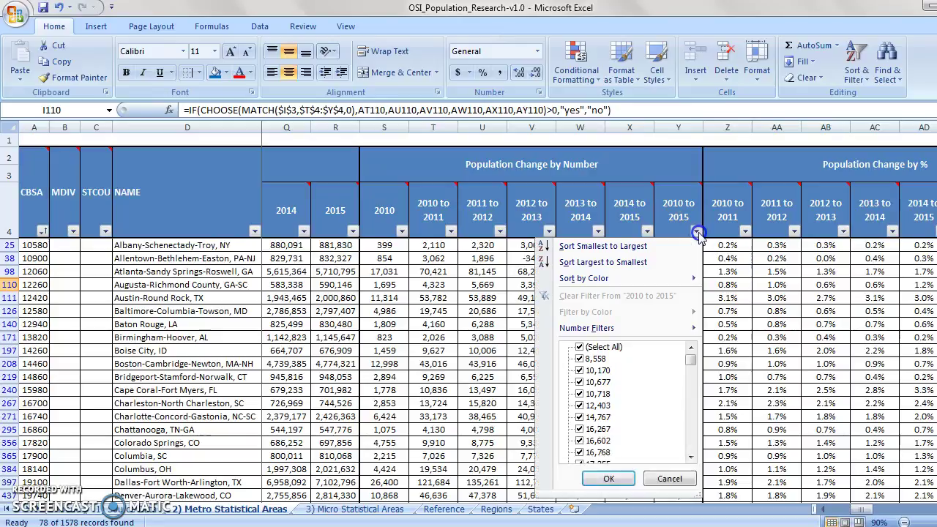
pyautogui.click(634, 263)
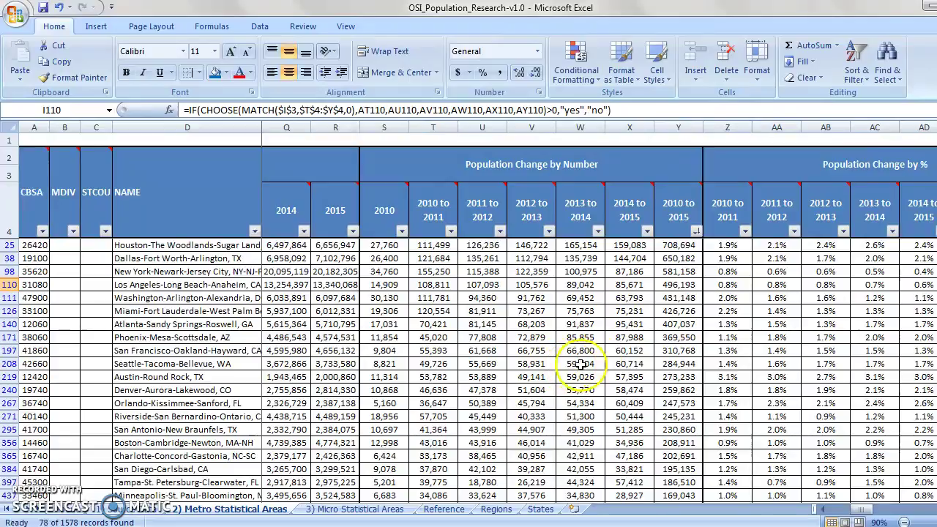
pyautogui.click(693, 260)
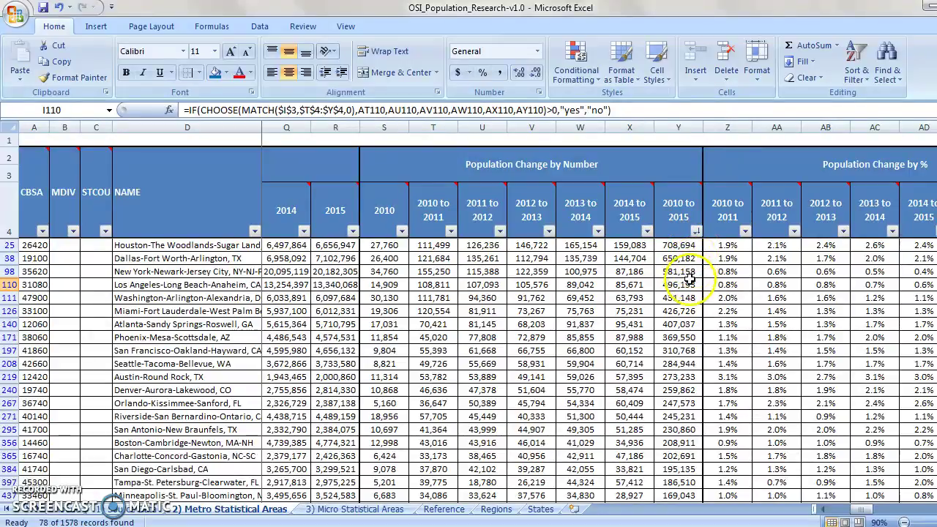
# Sort the areas by the 2010 to 2015 population change by percentage, from largest to smallest.
pyautogui.moveTo(860, 517); pyautogui.dragTo(870, 516)
pyautogui.click(674, 210)
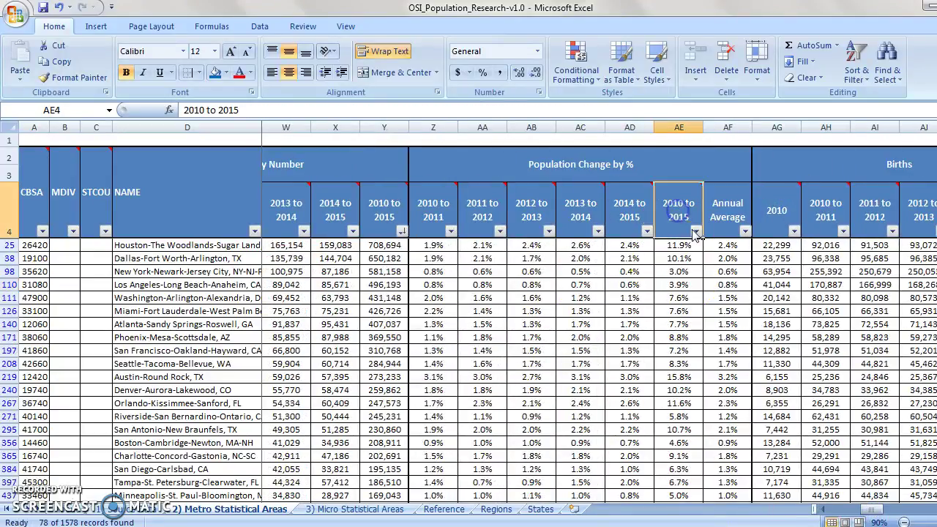
pyautogui.click(696, 231)
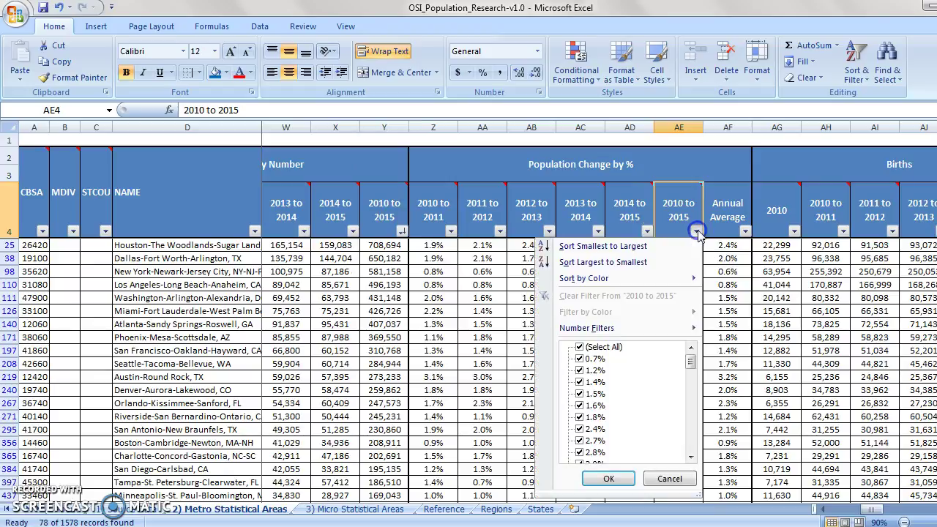
pyautogui.click(658, 262)
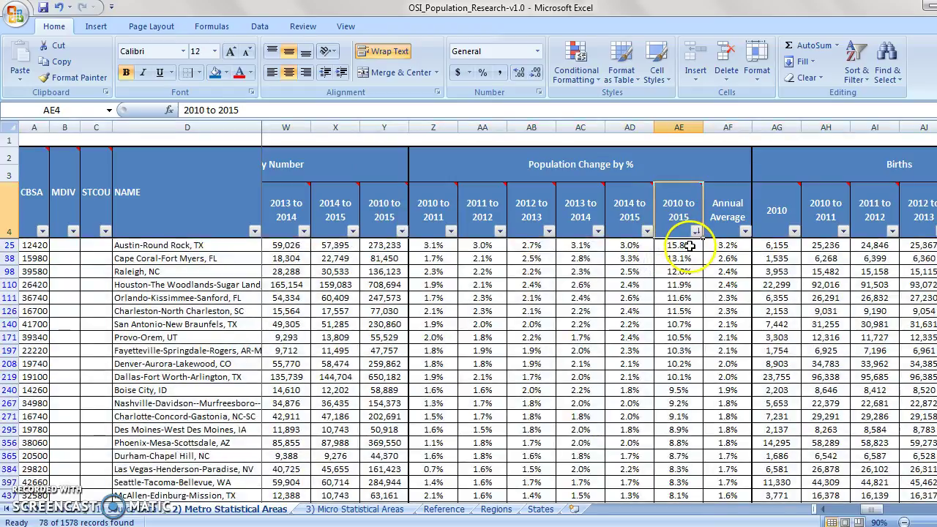
pyautogui.click(689, 246)
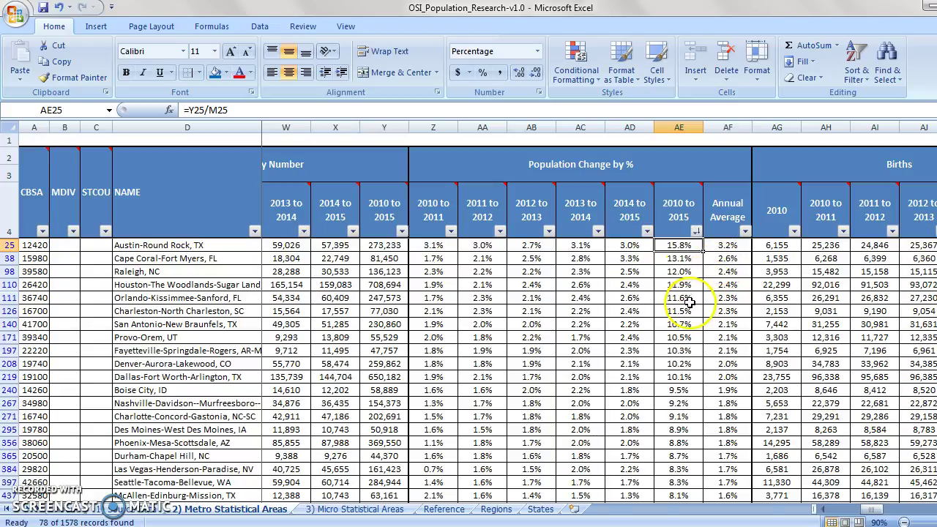
# Filter the State column to show only areas in AZ, CA and NV.
pyautogui.moveTo(871, 510); pyautogui.dragTo(895, 510)
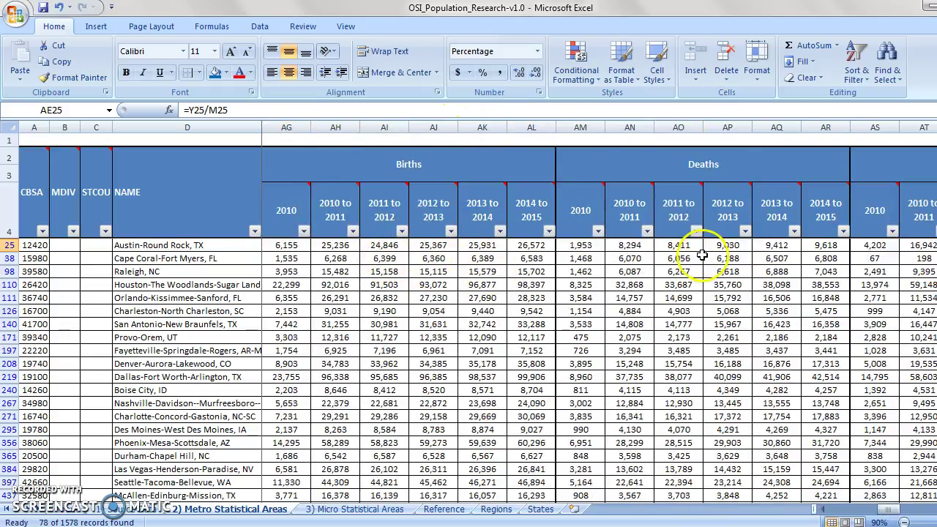
pyautogui.moveTo(889, 512); pyautogui.dragTo(904, 515)
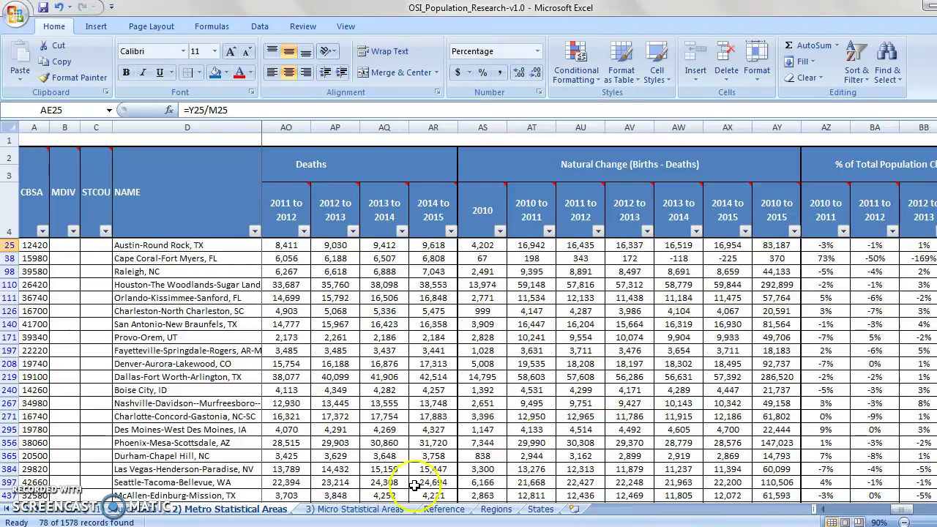
pyautogui.moveTo(905, 510); pyautogui.dragTo(825, 510)
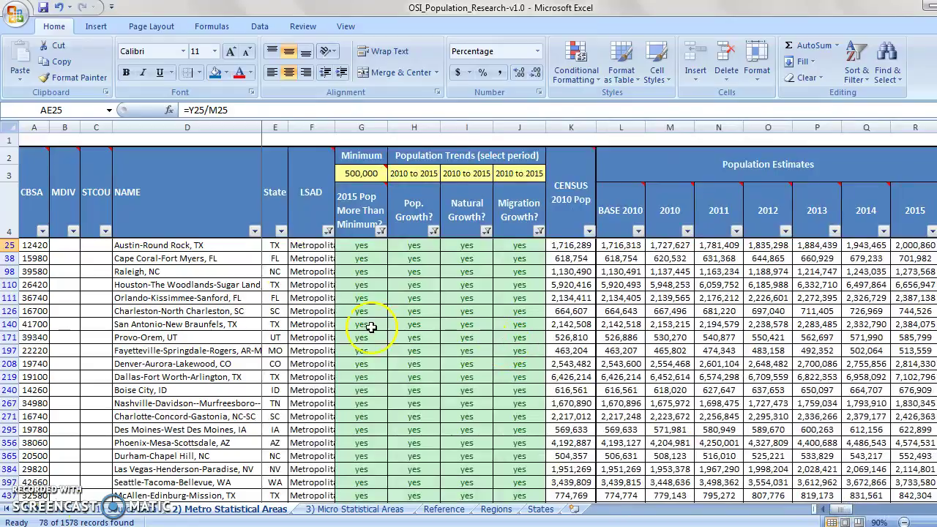
pyautogui.click(281, 231)
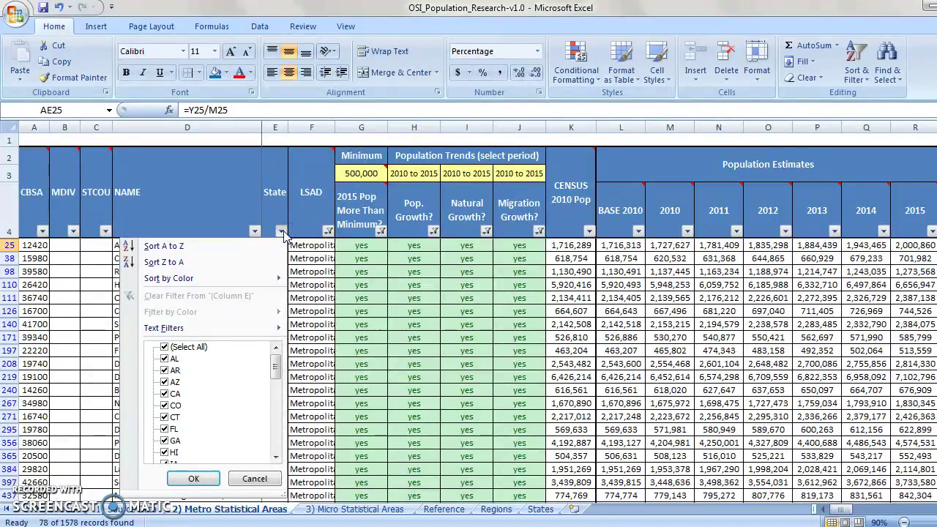
pyautogui.click(164, 347)
pyautogui.click(178, 395)
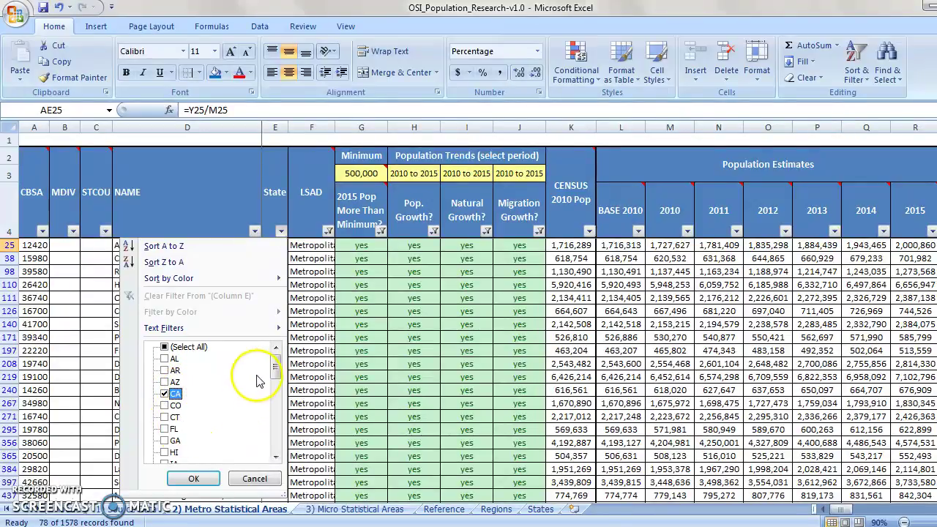
pyautogui.click(177, 382)
pyautogui.moveTo(272, 366); pyautogui.dragTo(270, 412)
pyautogui.click(168, 440)
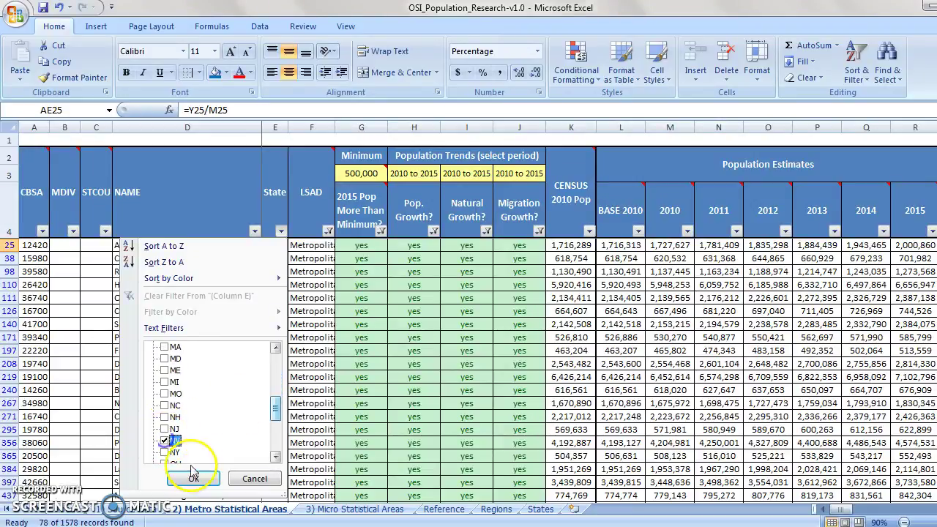
pyautogui.click(193, 477)
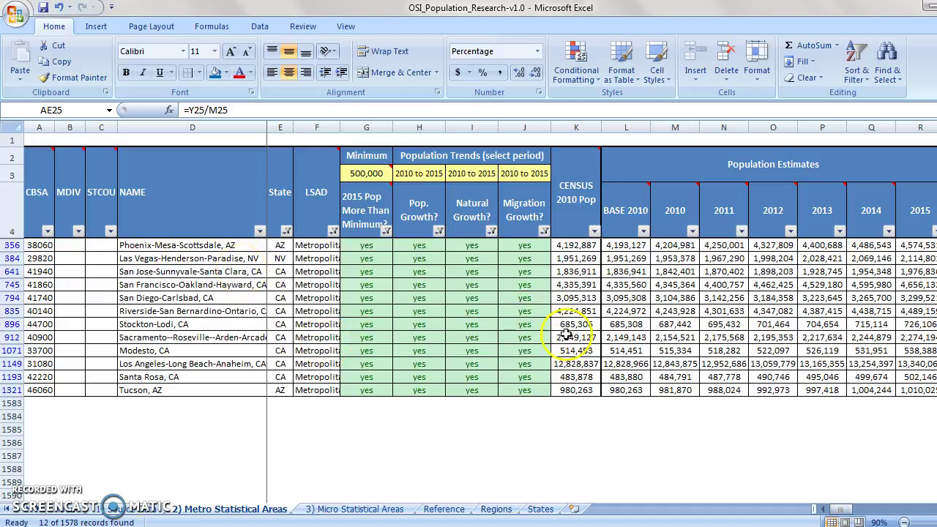
# Sort the state-filtered areas by their 2010 to 2015 percentage population change, largest to smallest.
pyautogui.moveTo(844, 510); pyautogui.dragTo(843, 510)
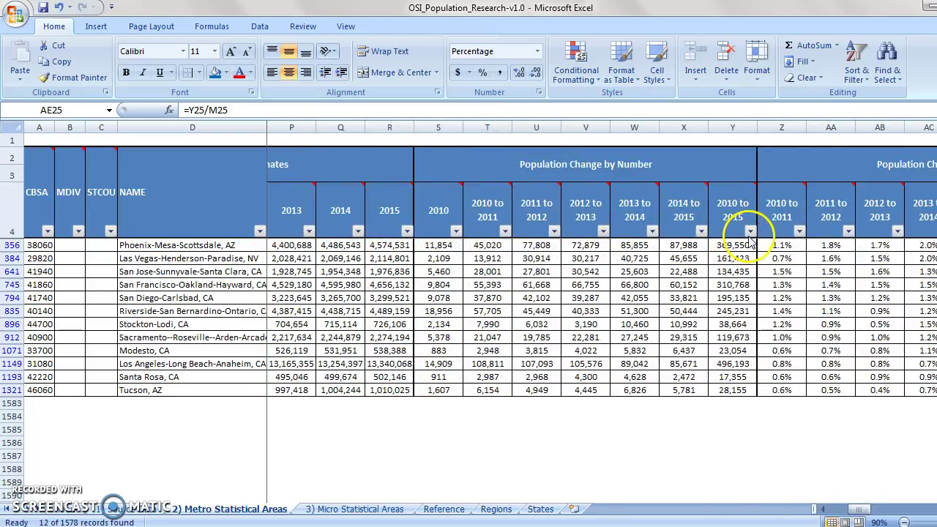
pyautogui.moveTo(848, 509); pyautogui.dragTo(867, 509)
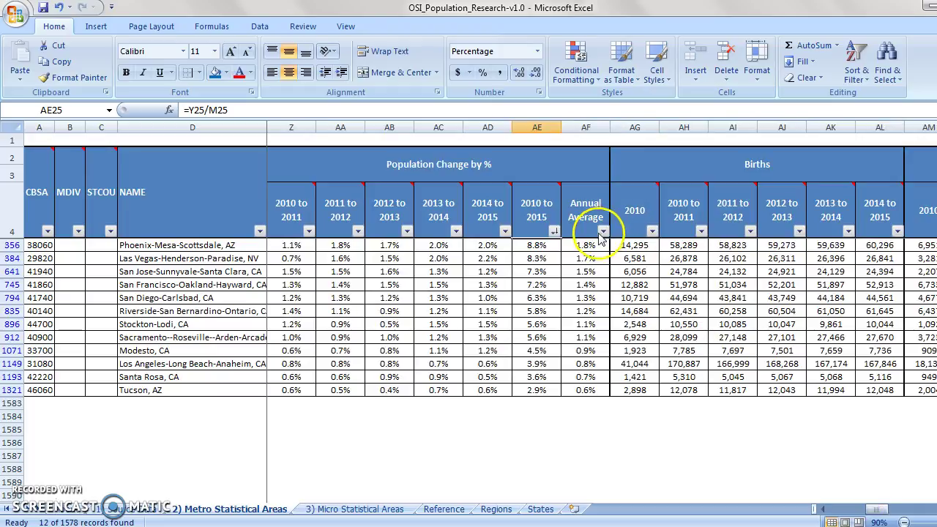
pyautogui.click(553, 231)
pyautogui.click(462, 264)
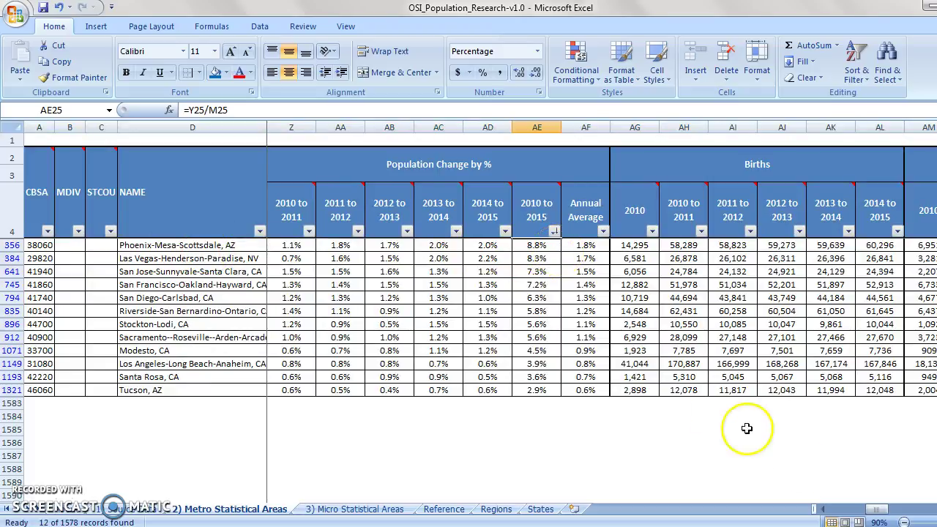
# Sort the filtered areas by their 2010 to 2015 net migration (domestic + international), largest to smallest.
pyautogui.moveTo(865, 511); pyautogui.dragTo(874, 510)
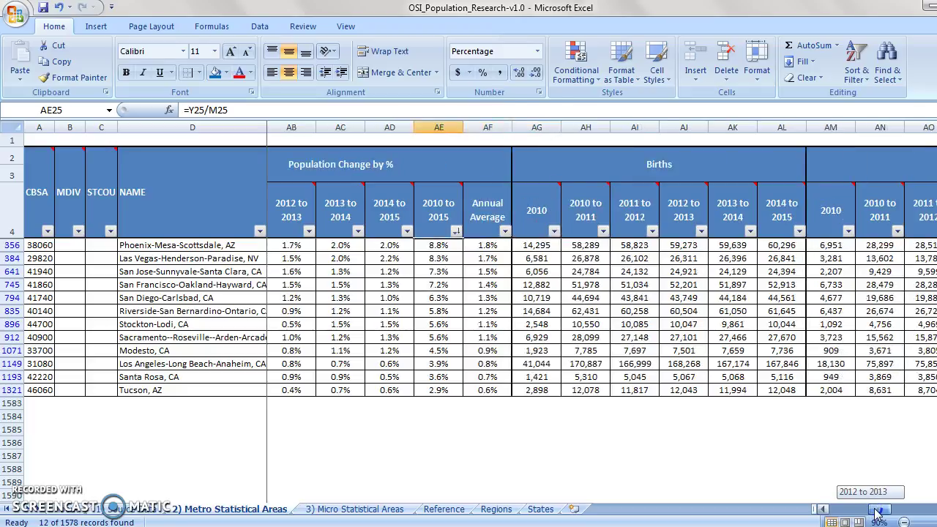
pyautogui.moveTo(876, 513); pyautogui.dragTo(922, 510)
pyautogui.moveTo(530, 216)
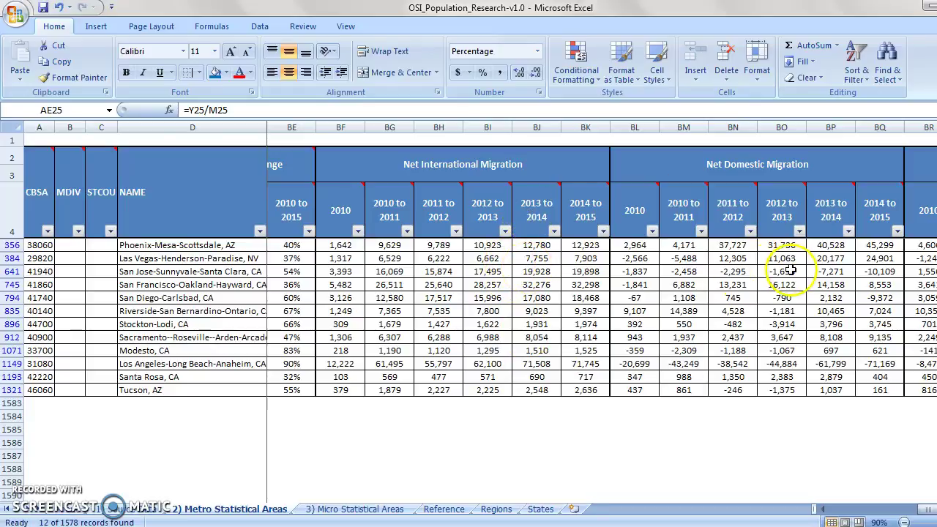
pyautogui.moveTo(921, 510); pyautogui.dragTo(926, 510)
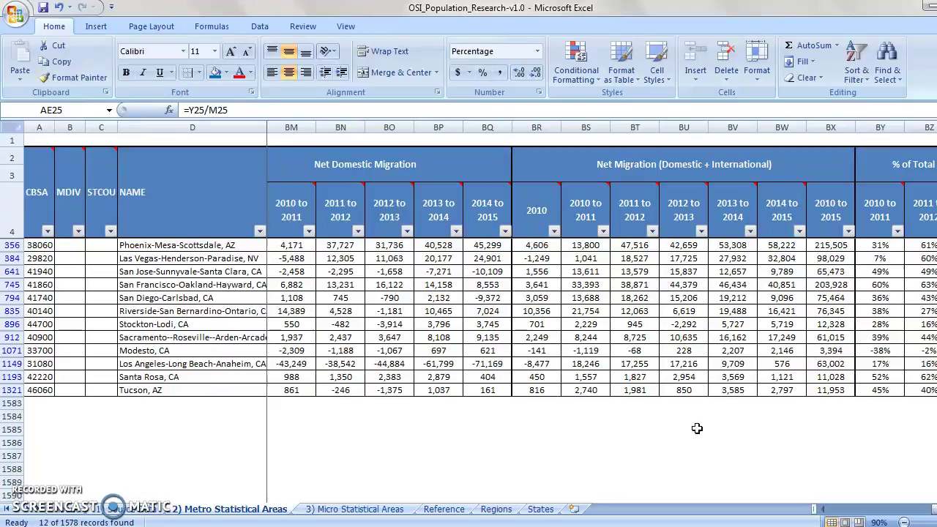
pyautogui.click(848, 231)
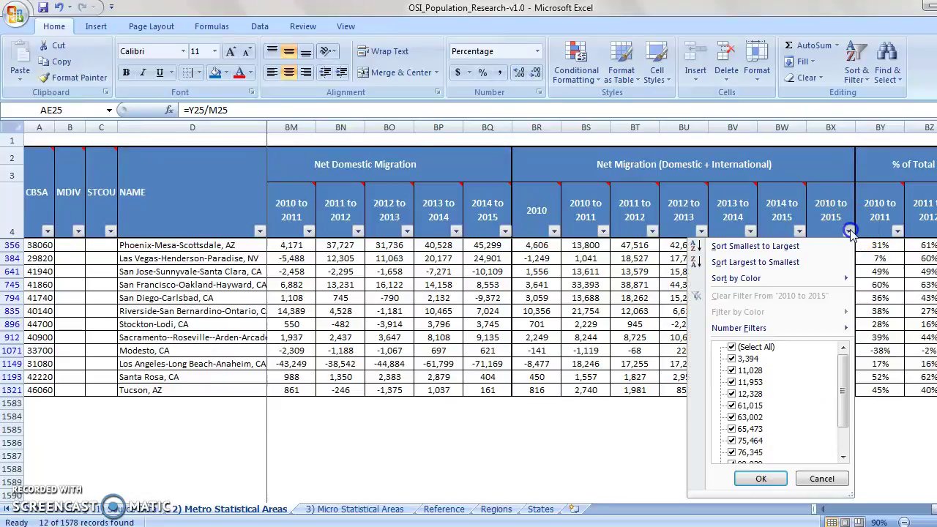
pyautogui.click(760, 263)
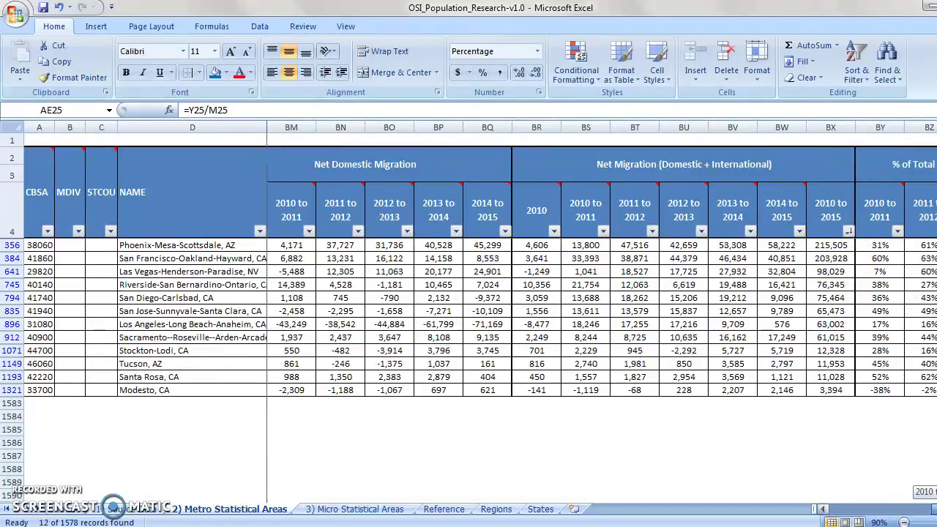
# Examine the share of total population change due to net migration for 2010 to 2015, comparing Phoenix and Los Angeles.
pyautogui.hscroll(4, 924, 491)
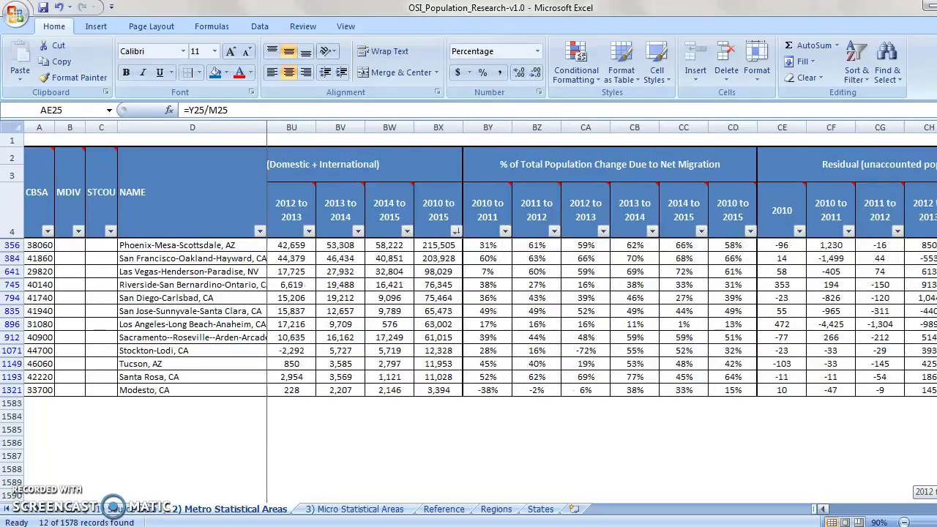
pyautogui.click(717, 172)
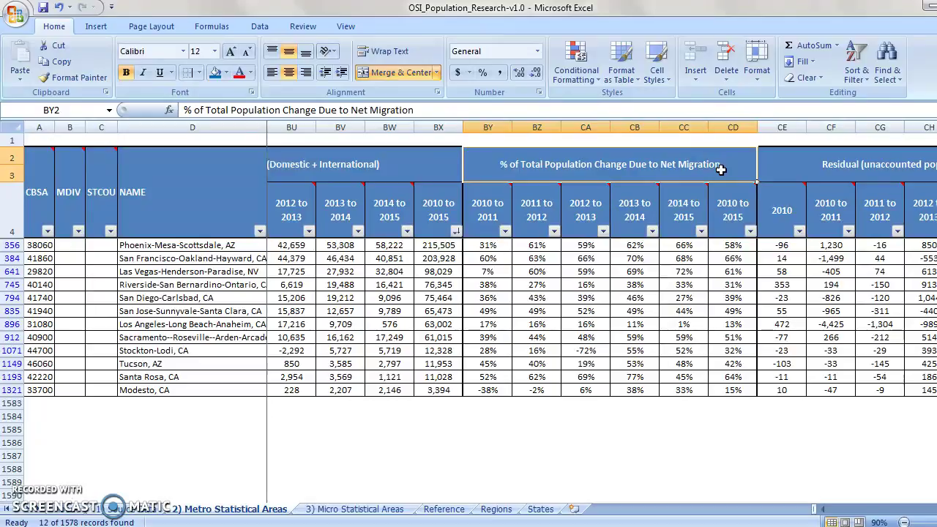
pyautogui.click(732, 245)
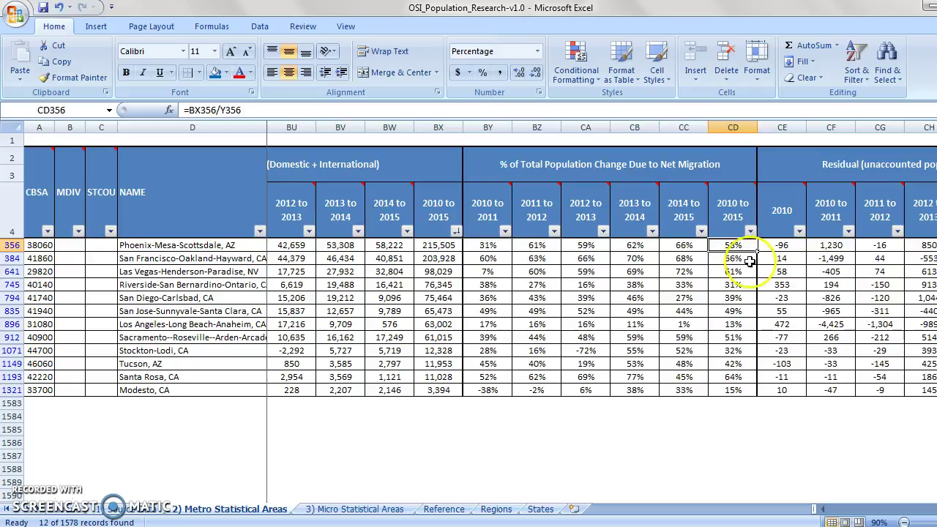
pyautogui.click(747, 323)
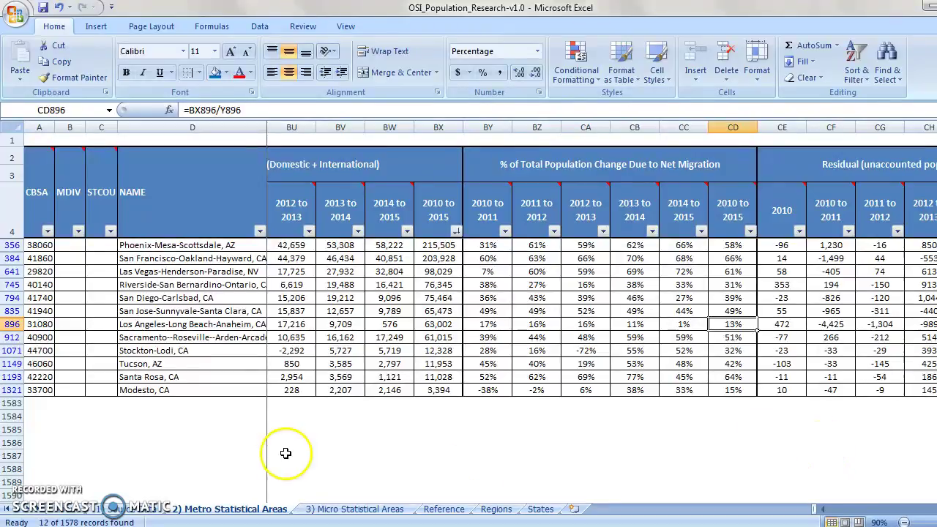
# Review the Micro Statistical Areas sheet and the United States and regional population estimates on the Reference sheet.
pyautogui.click(352, 509)
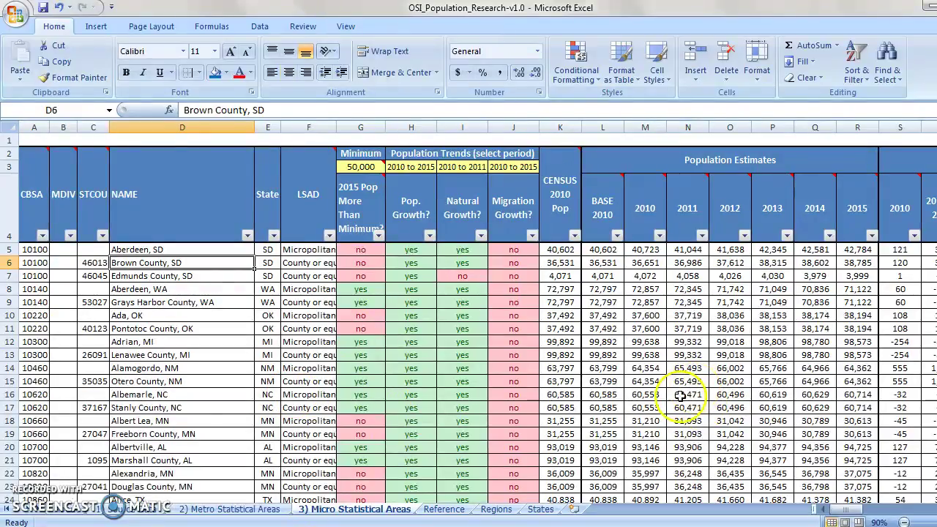
pyautogui.click(374, 516)
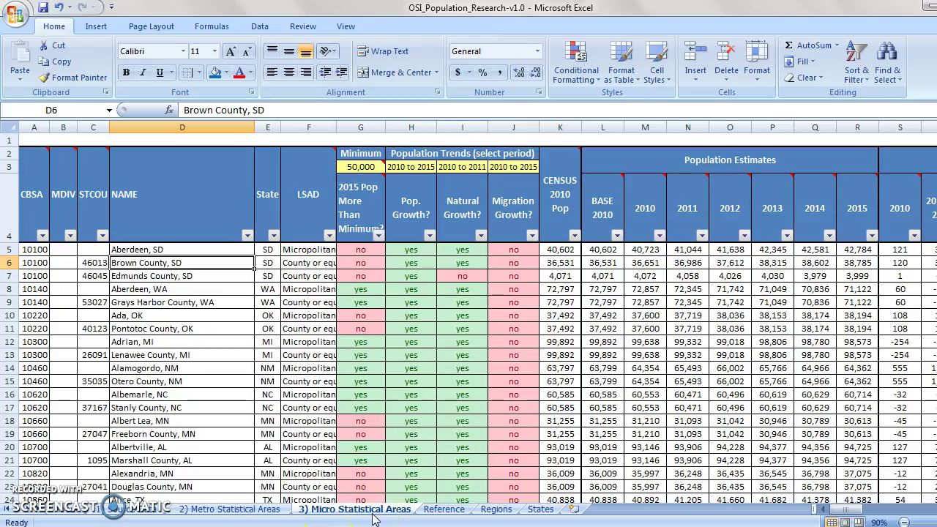
pyautogui.click(443, 509)
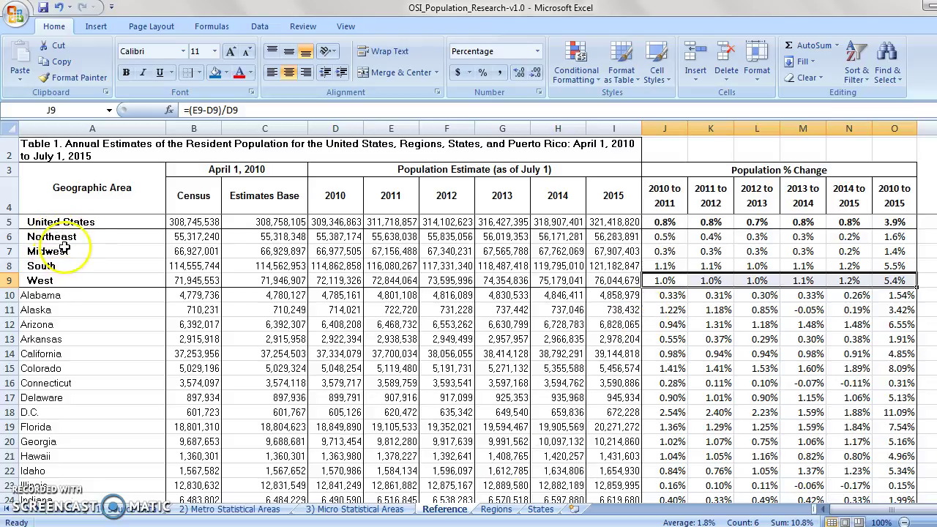
pyautogui.click(93, 223)
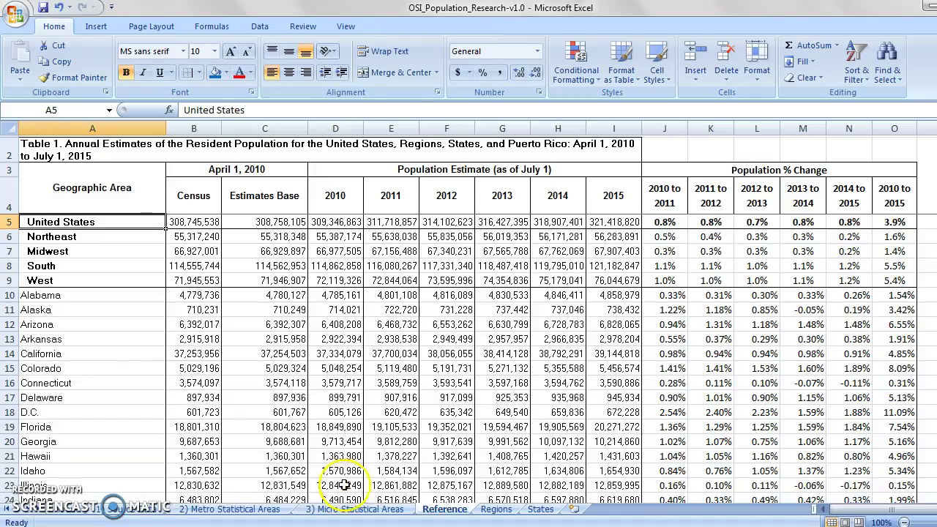
# View the population change charts by region and by state, and return to the Population Research Tool overview sheet.
pyautogui.click(497, 508)
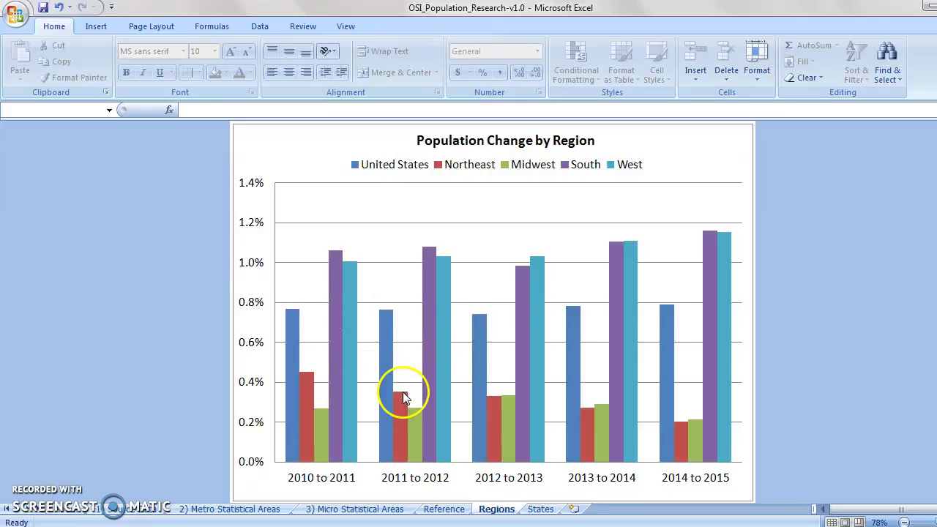
pyautogui.click(541, 508)
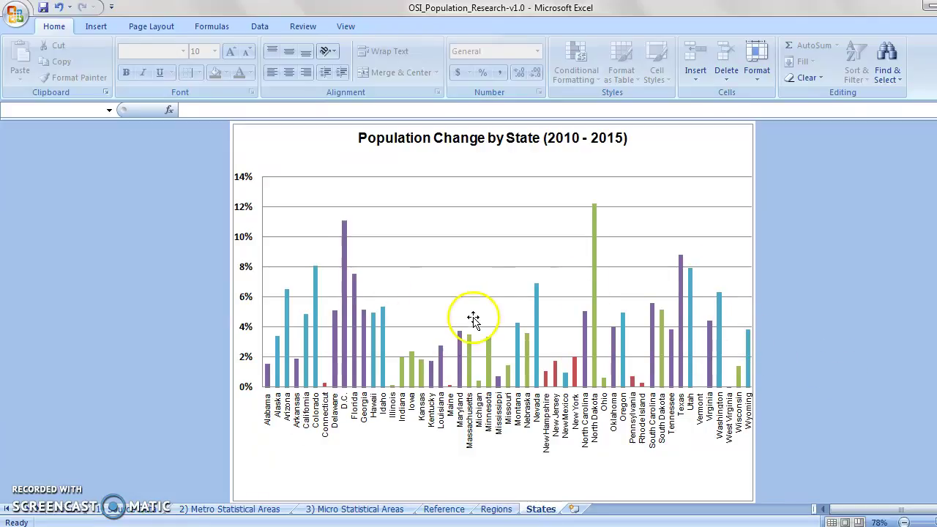
pyautogui.click(495, 507)
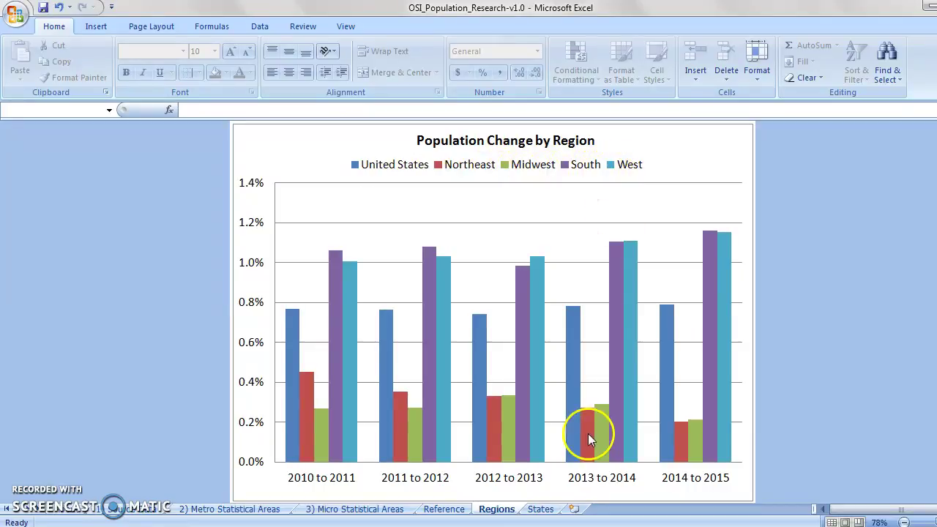
pyautogui.click(88, 510)
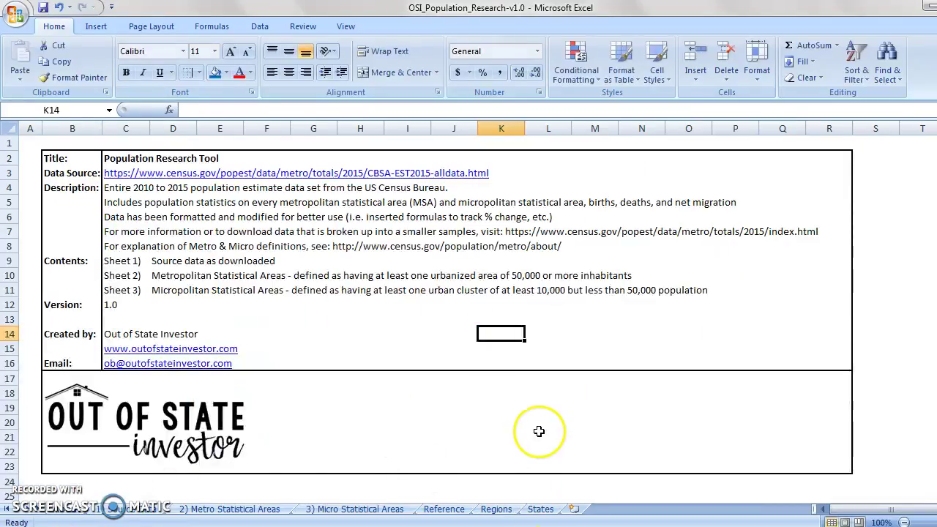